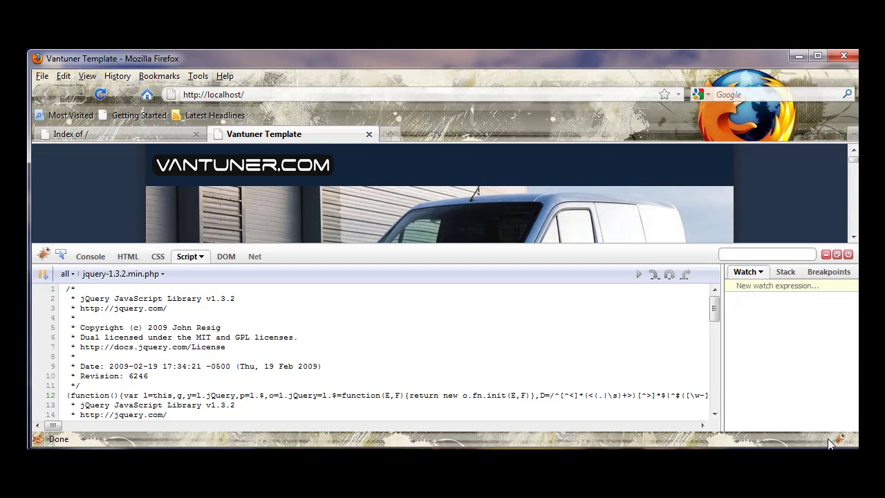
Step: Show vantuner_slideshow.php in Firebug's Script panel and select the slideElements value 7
{"action": "left_click", "coordinate": [840, 439]}
{"action": "left_click", "coordinate": [155, 276]}
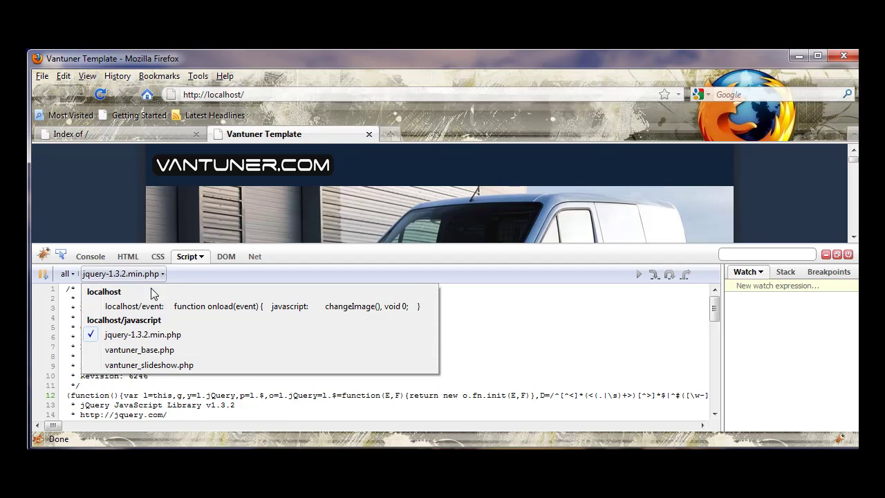
{"action": "left_click", "coordinate": [175, 367]}
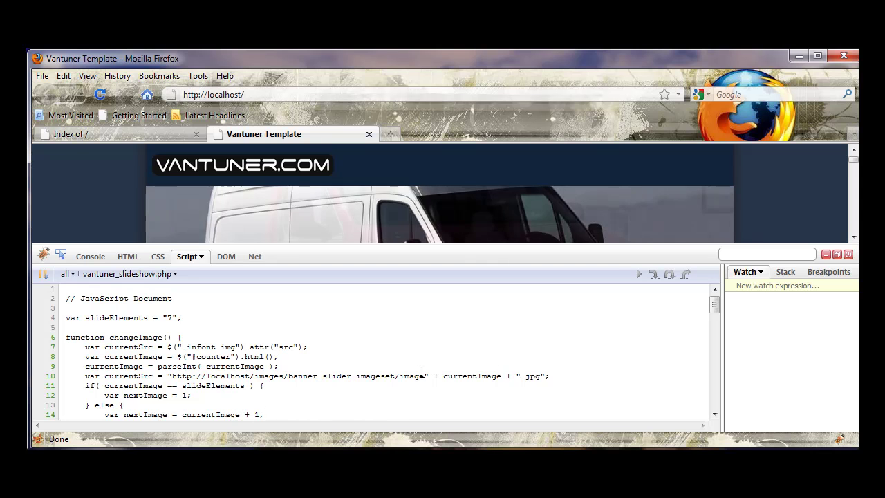
{"action": "double_click", "coordinate": [170, 317]}
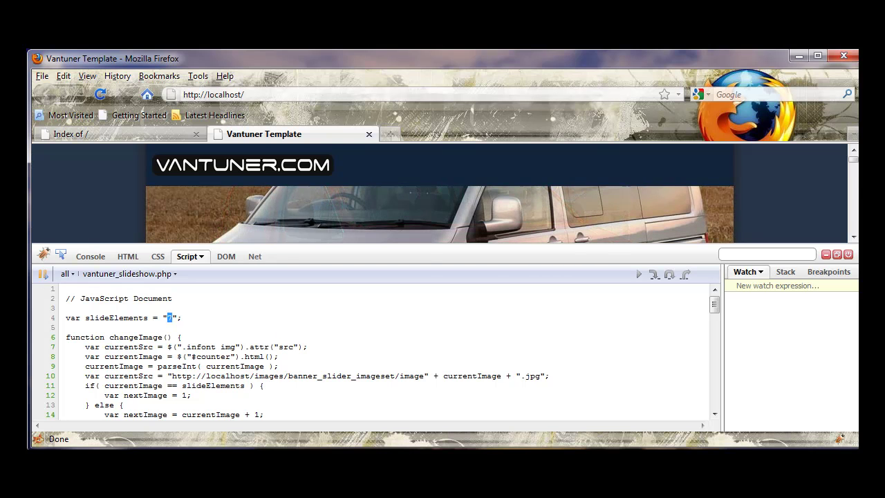
Step: In Dreamweaver, open vantuner_slideshow.php, highlight the slide-counting PHP loop, then close the file
{"action": "key", "text": "alt+Tab"}
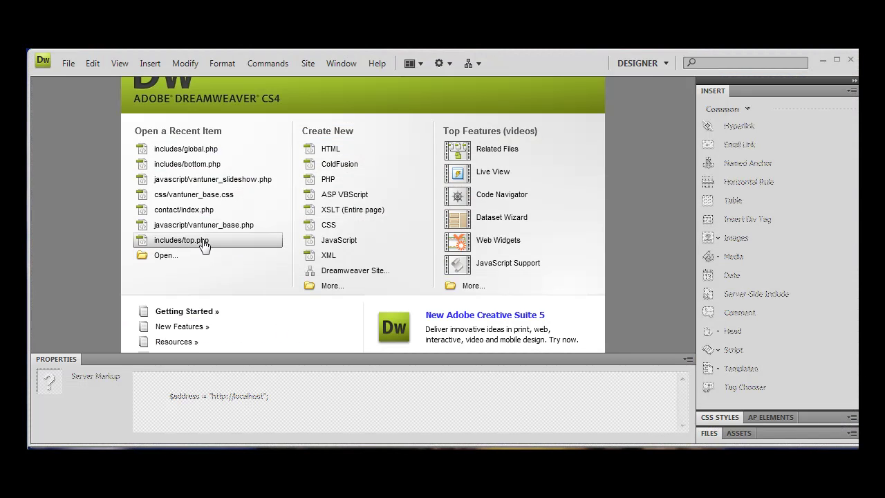
{"action": "left_click", "coordinate": [200, 179]}
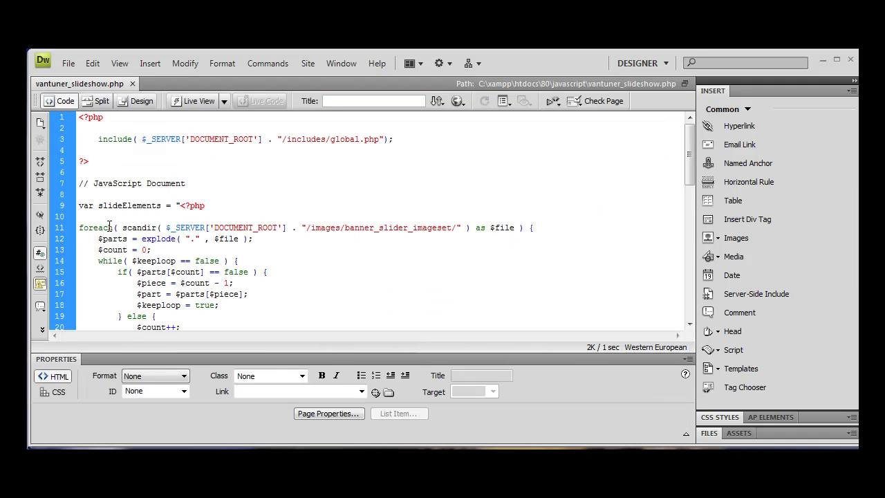
{"action": "left_click_drag", "start_coordinate": [81, 227], "coordinate": [217, 179]}
{"action": "scroll", "coordinate": [227, 194], "scroll_direction": "up", "scroll_amount": 8}
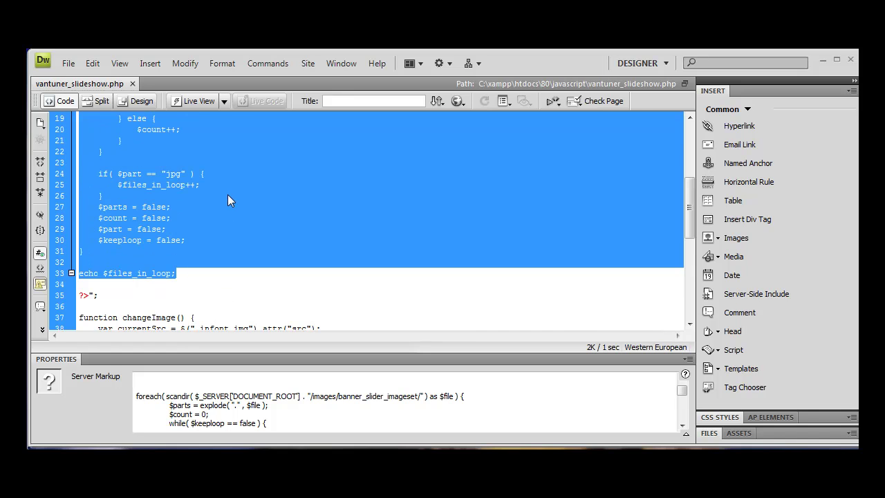
{"action": "scroll", "coordinate": [229, 198], "scroll_direction": "up", "scroll_amount": 1}
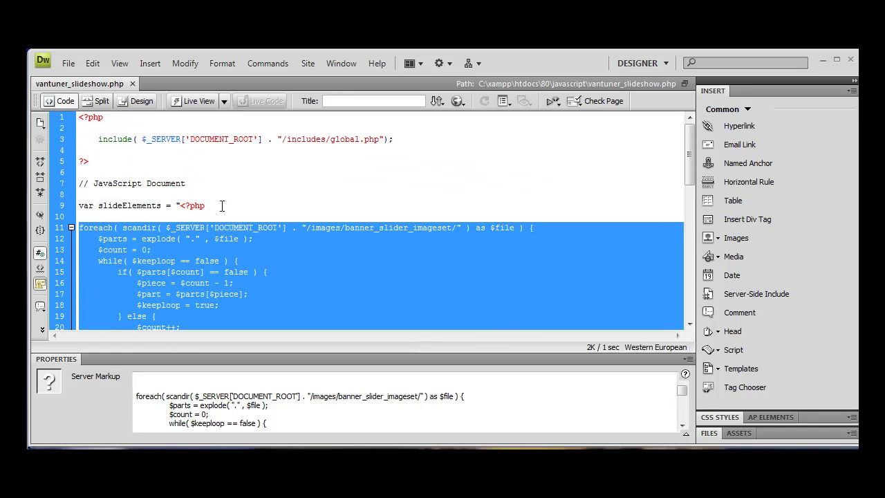
{"action": "left_click", "coordinate": [222, 205]}
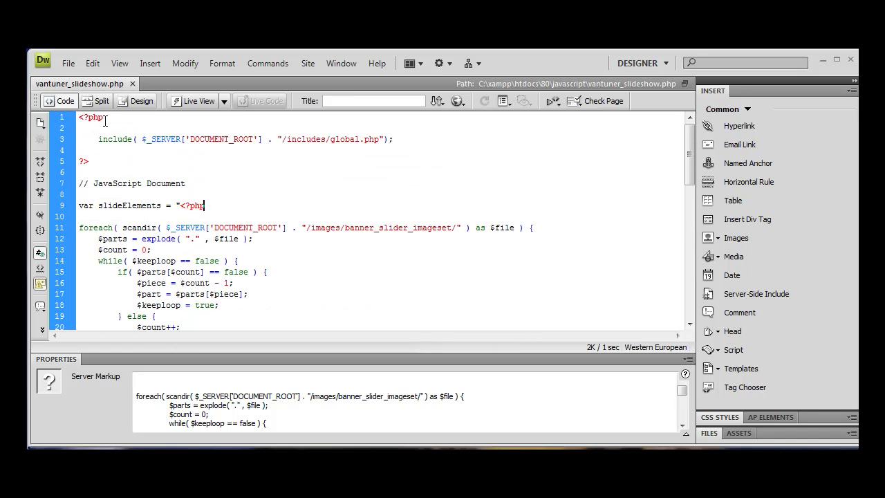
{"action": "left_click", "coordinate": [132, 84]}
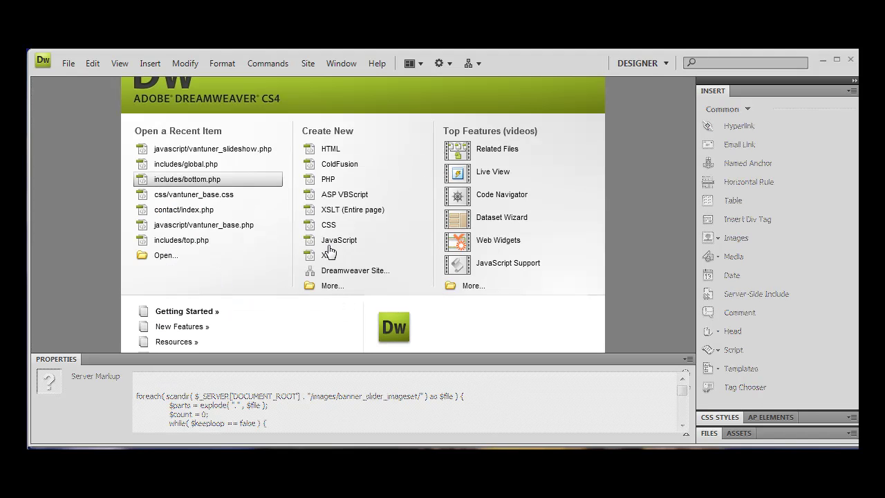
Step: Close Firebug, view the localhost:81 Index of / tab, and open a new blank tab
{"action": "key", "text": "alt+Tab"}
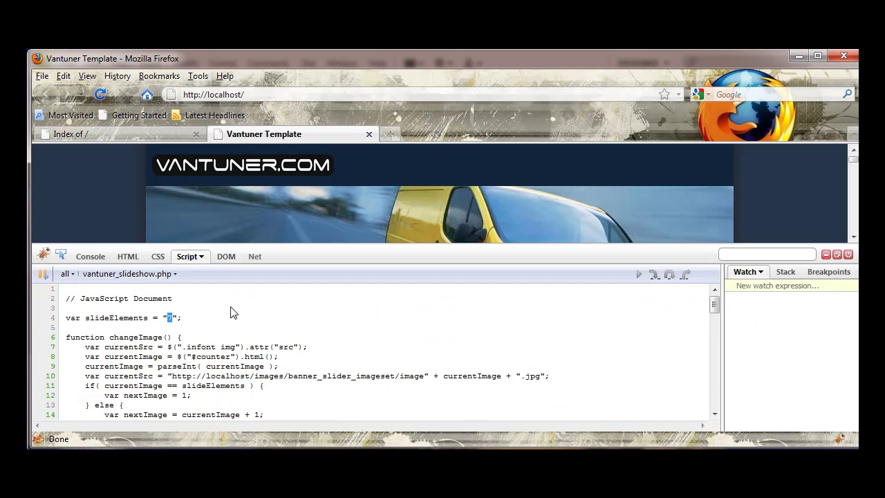
{"action": "left_click", "coordinate": [826, 255]}
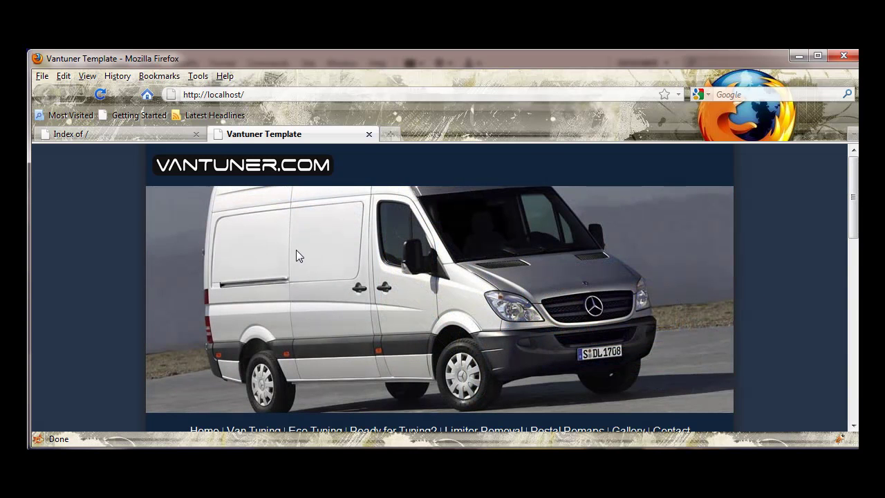
{"action": "left_click", "coordinate": [76, 134]}
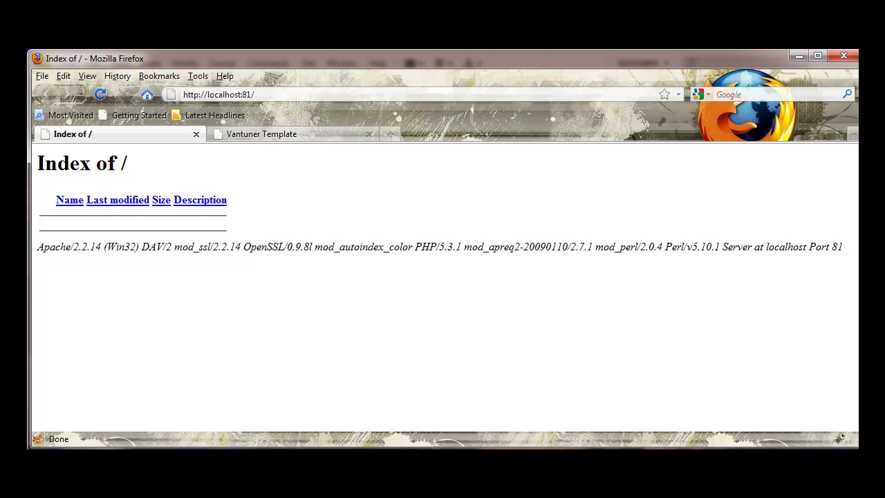
{"action": "key", "text": "alt+Tab"}
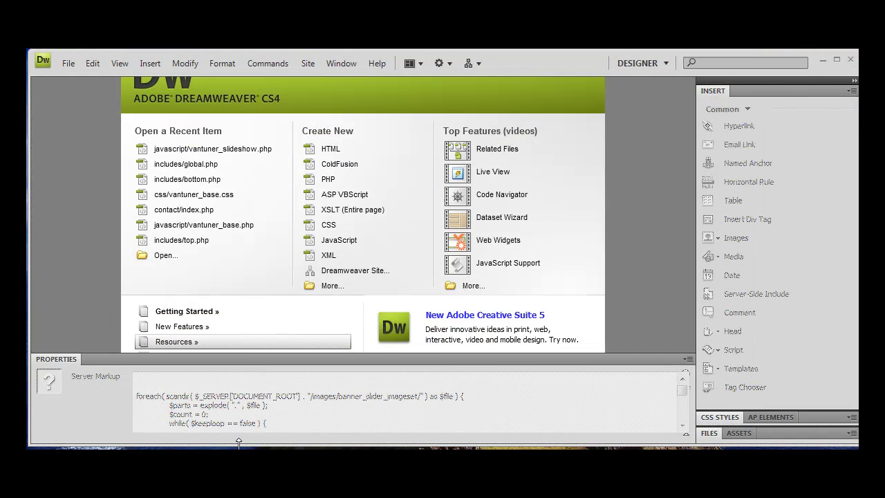
{"action": "key", "text": "alt+Tab"}
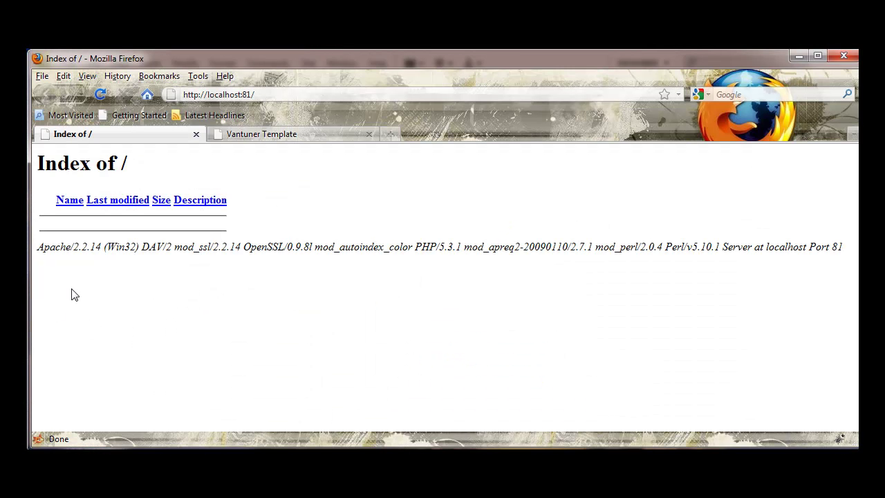
{"action": "key", "text": "ctrl+t"}
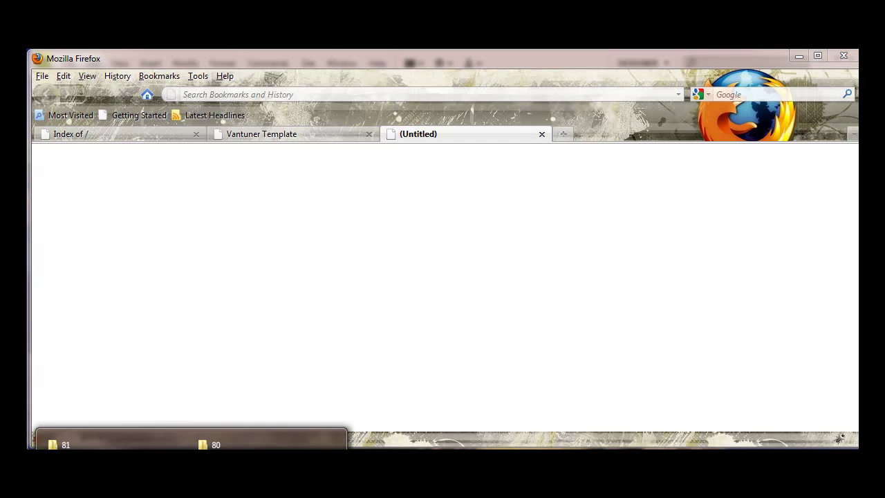
Step: Create a folder named 'images' in C:\xampp\htdocs\81
{"action": "left_click", "coordinate": [110, 443]}
{"action": "right_click", "coordinate": [369, 197]}
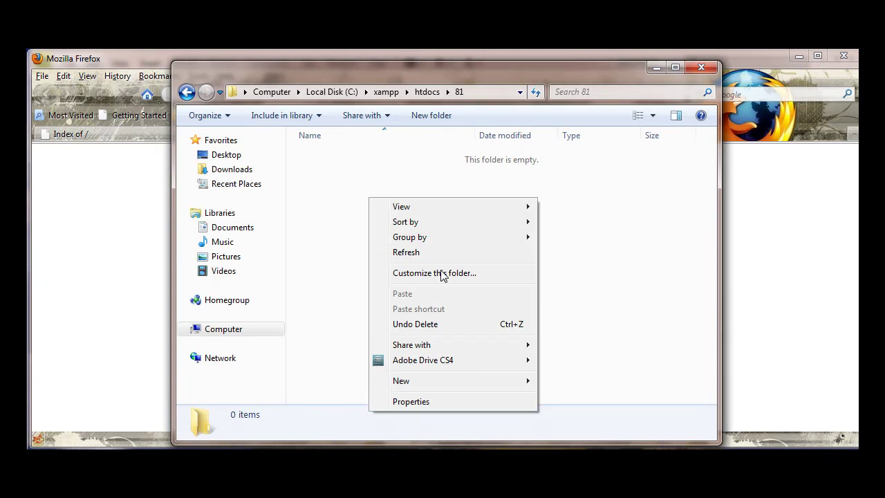
{"action": "mouse_move", "coordinate": [539, 378]}
{"action": "left_click", "coordinate": [591, 179]}
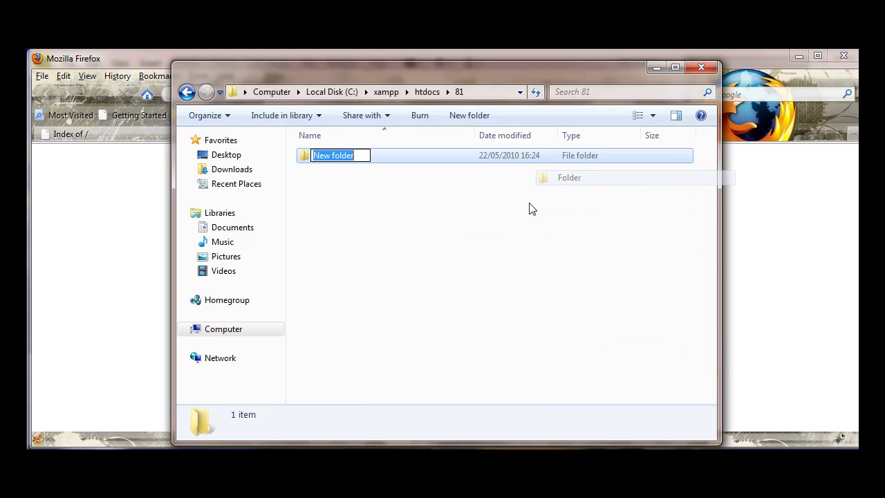
{"action": "type", "text": "images"}
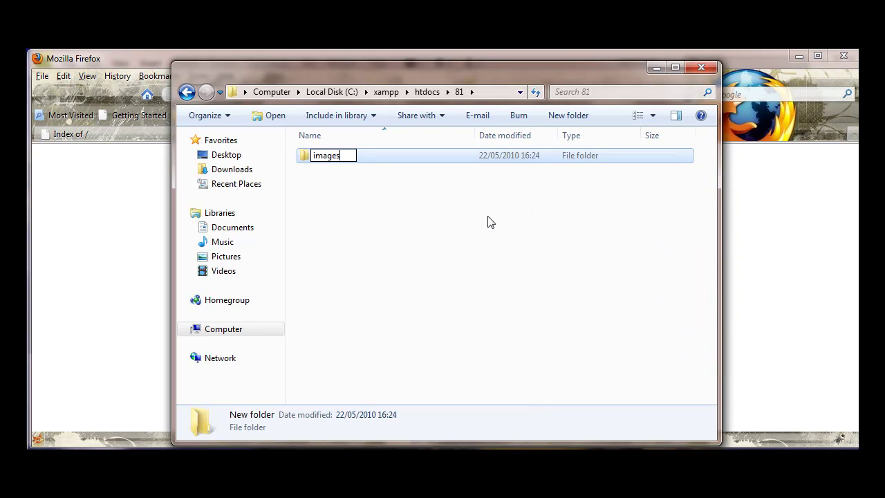
{"action": "left_click", "coordinate": [487, 222]}
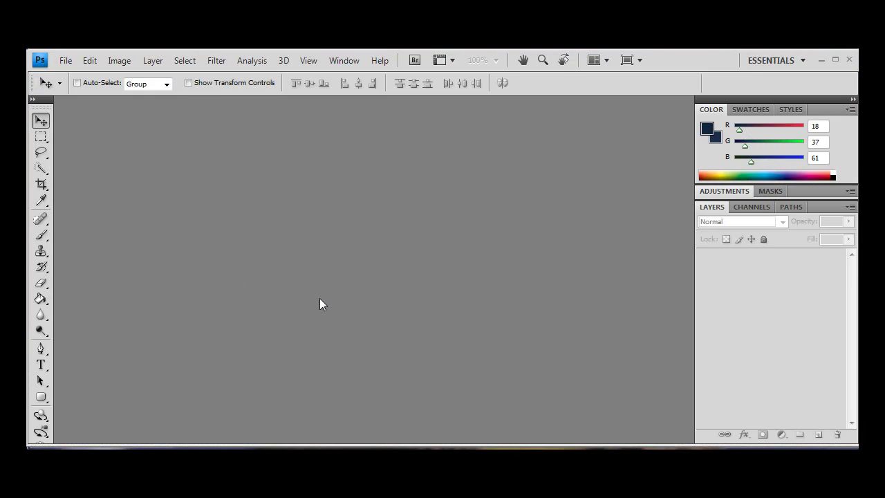
Step: Make a new Photoshop document 900 px wide and 500 px high, then return to Firefox
{"action": "key", "text": "ctrl+n"}
{"action": "left_click", "coordinate": [418, 229]}
{"action": "left_click_drag", "start_coordinate": [419, 229], "coordinate": [382, 228]}
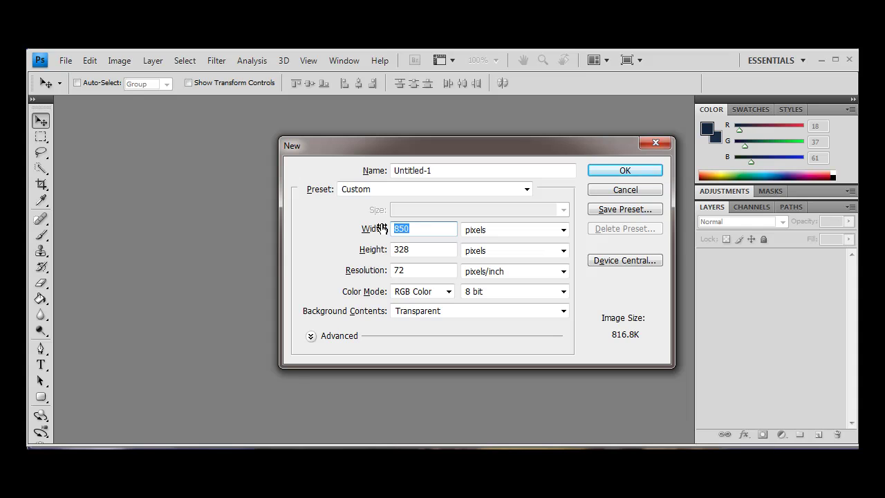
{"action": "type", "text": "900"}
{"action": "key", "text": "Tab"}
{"action": "key", "text": "Tab"}
{"action": "type", "text": "3"}
{"action": "key", "text": "BackSpace"}
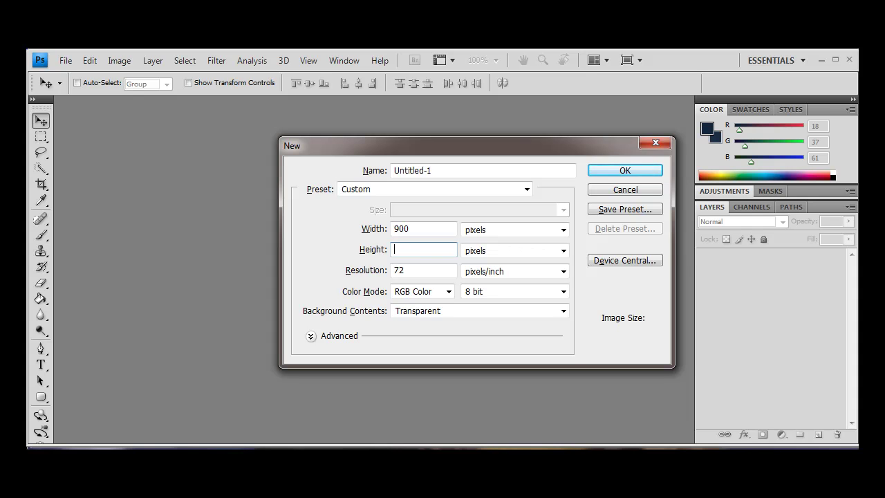
{"action": "type", "text": "500"}
{"action": "key", "text": "Return"}
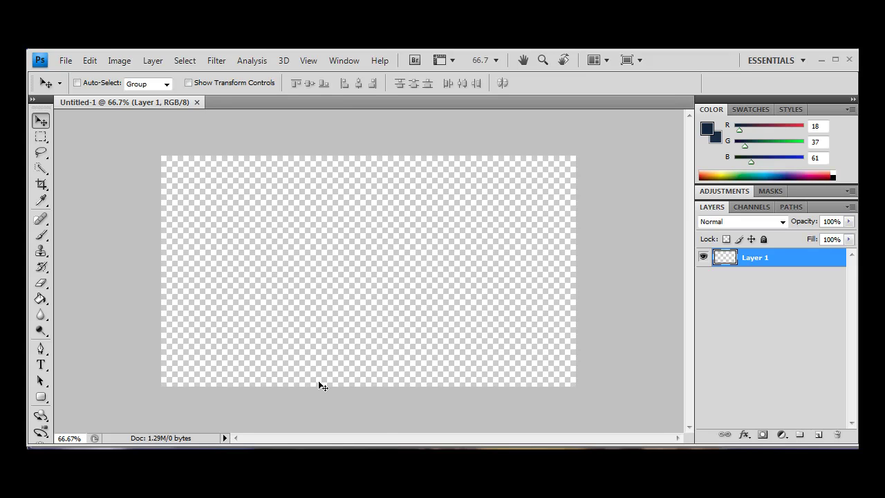
{"action": "key", "text": "alt+Tab"}
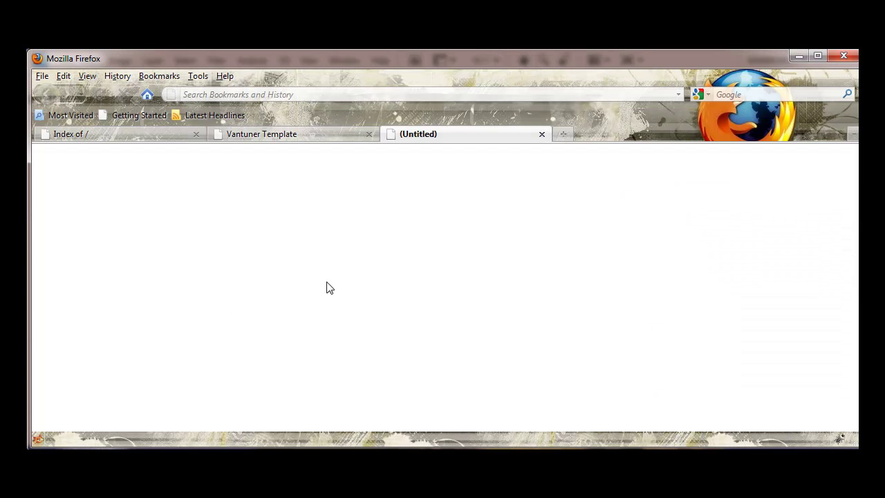
Step: Search Google Images for 'Landscapes'
{"action": "left_click", "coordinate": [710, 92]}
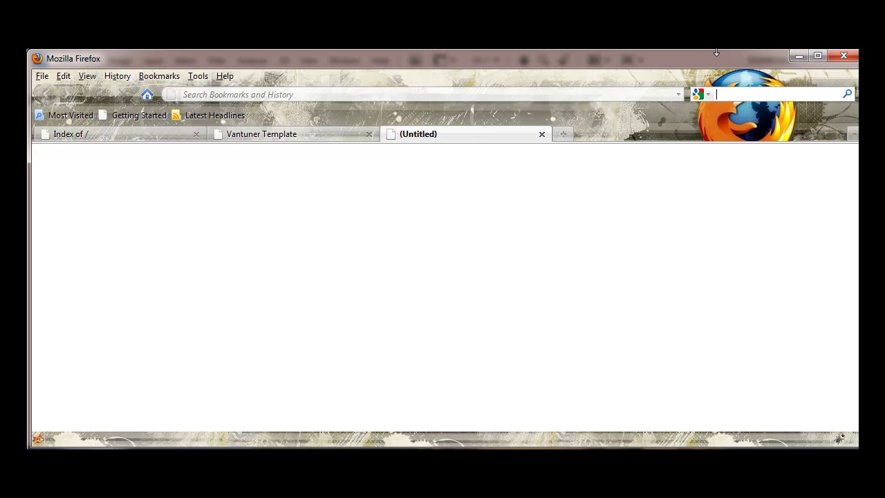
{"action": "type", "text": "andscapes"}
{"action": "key", "text": "Return"}
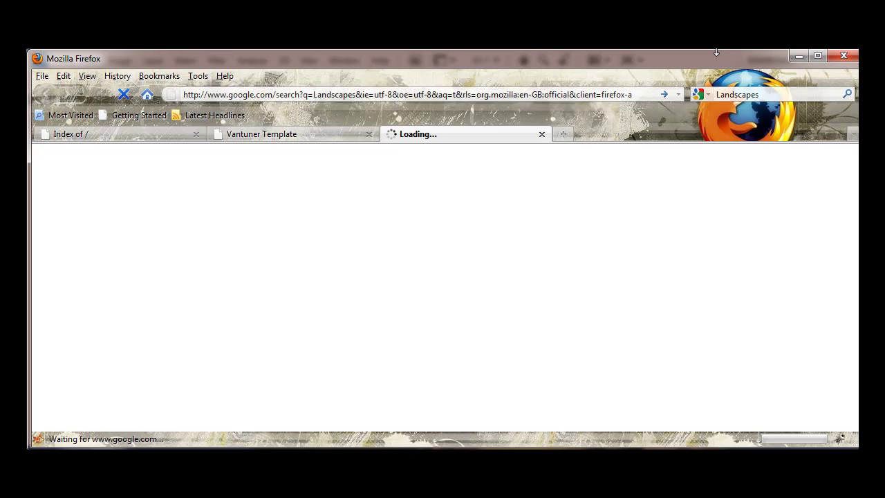
{"action": "left_click", "coordinate": [78, 152]}
Step: Check thumbnail sizes in the results, such as the Manufactured image's 470 × 313
{"action": "scroll", "coordinate": [414, 277], "scroll_direction": "down", "scroll_amount": 2}
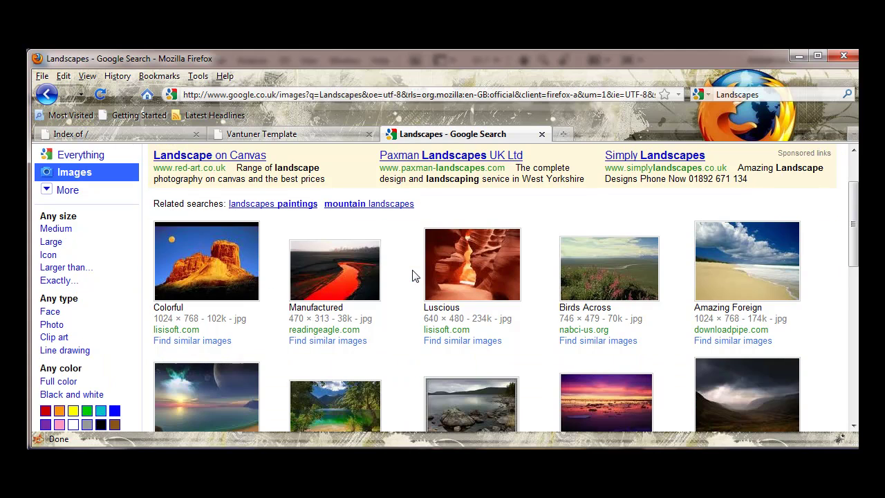
{"action": "left_click_drag", "start_coordinate": [290, 320], "coordinate": [329, 318]}
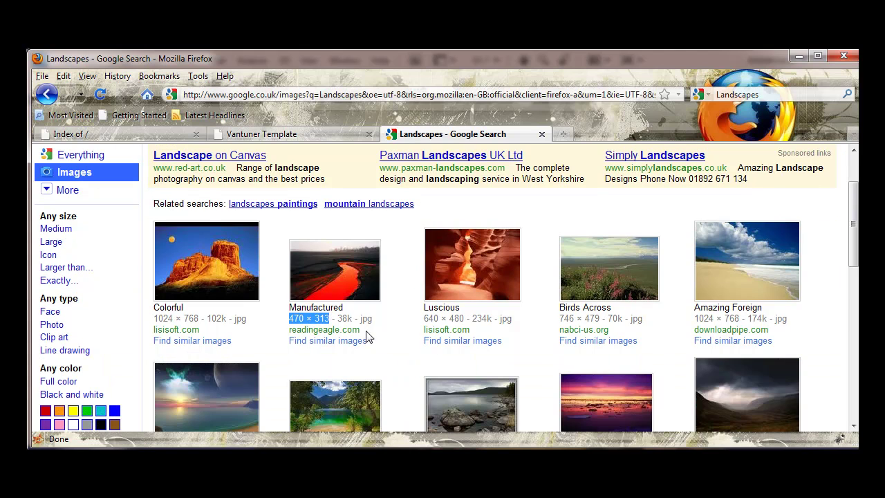
{"action": "left_click", "coordinate": [553, 325]}
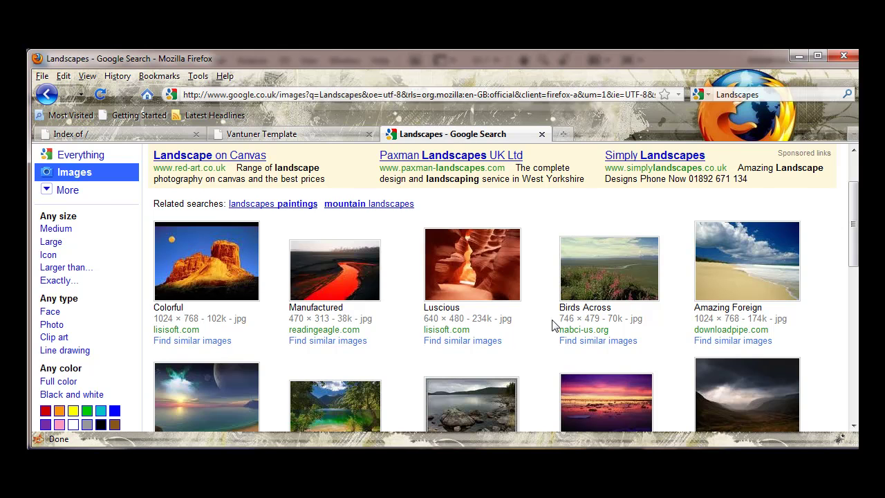
{"action": "scroll", "coordinate": [446, 216], "scroll_direction": "up", "scroll_amount": 2}
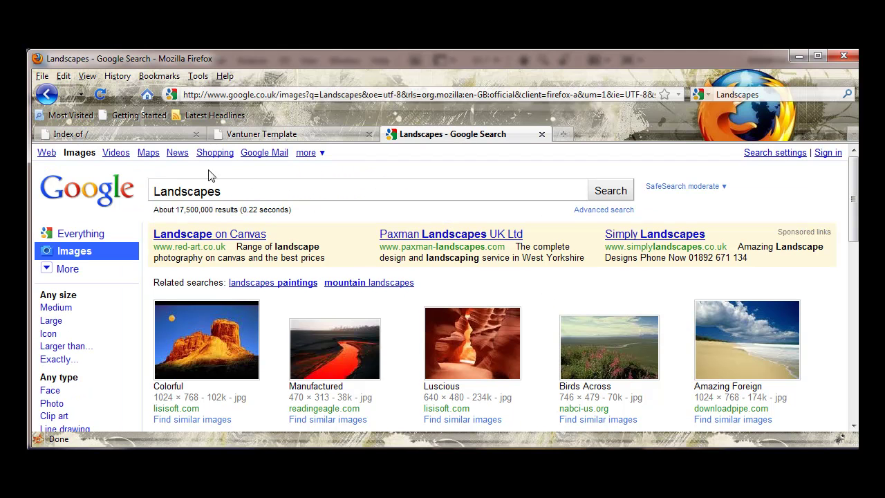
Step: Rerun the Landscapes image search through Advanced search with Size set to Large
{"action": "left_click", "coordinate": [602, 209]}
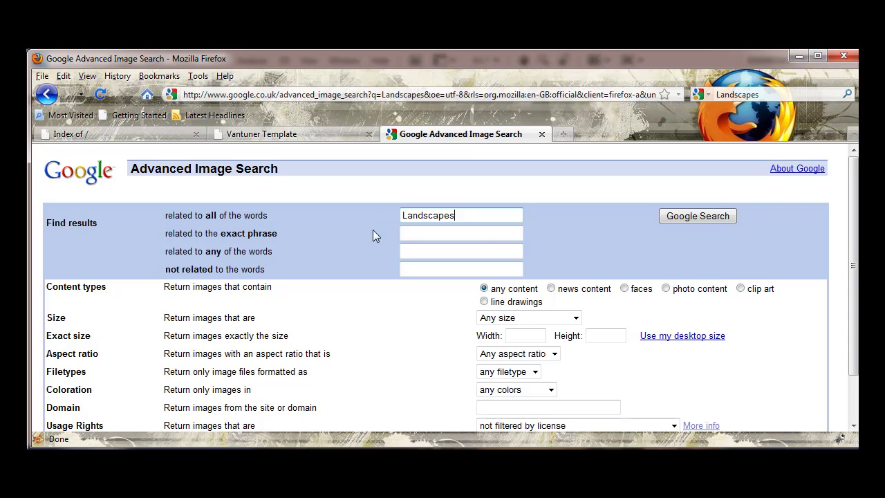
{"action": "left_click", "coordinate": [533, 318]}
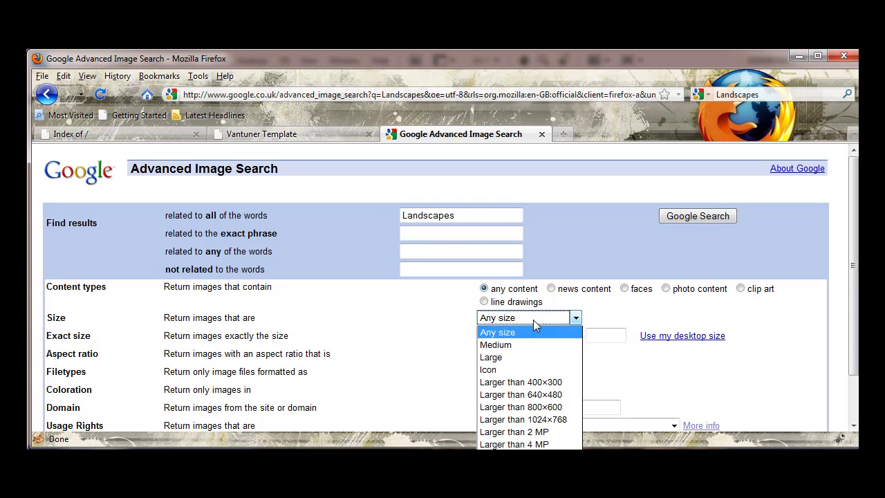
{"action": "left_click", "coordinate": [533, 358]}
{"action": "left_click", "coordinate": [678, 219]}
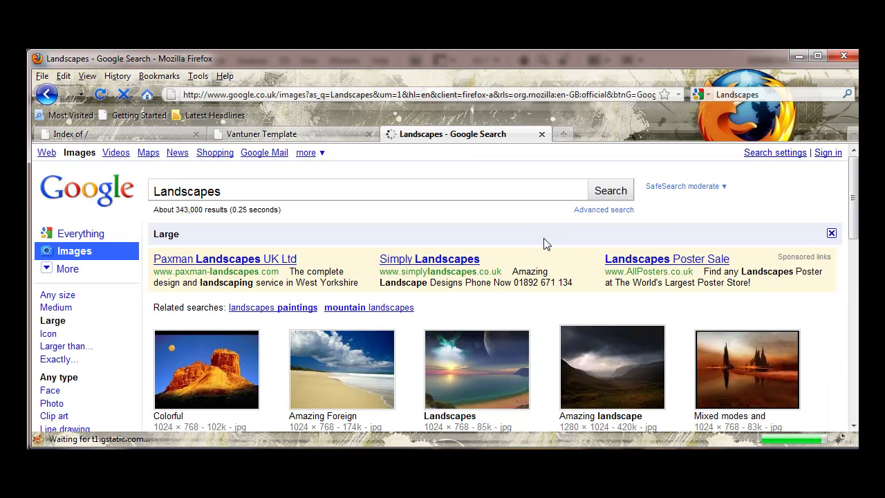
Step: Browse the large results and open the white sand dune photo
{"action": "scroll", "coordinate": [387, 284], "scroll_direction": "down", "scroll_amount": 4}
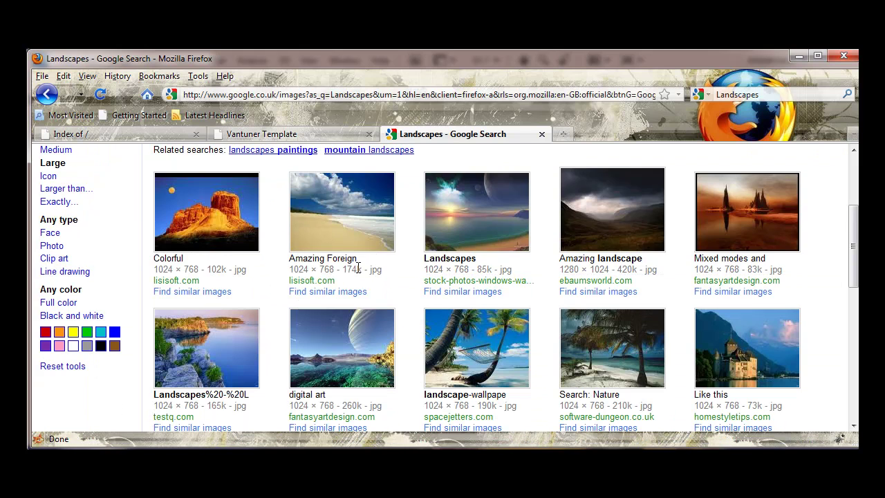
{"action": "left_click_drag", "start_coordinate": [290, 269], "coordinate": [337, 270]}
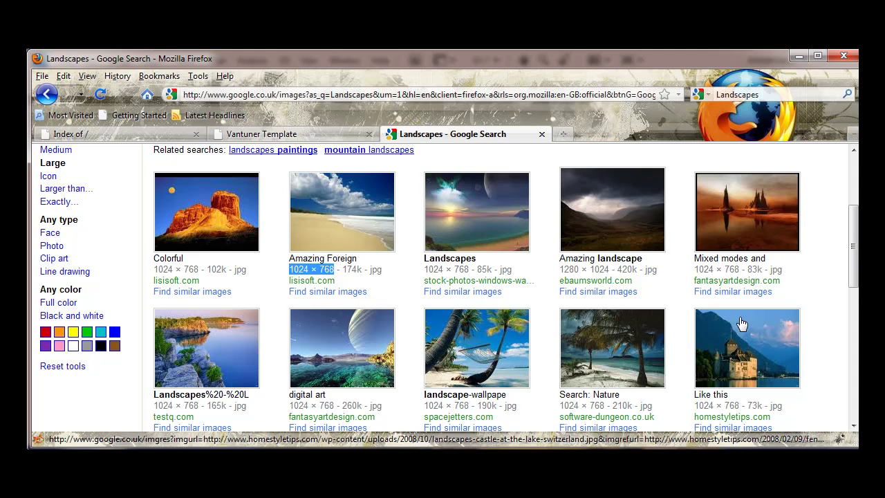
{"action": "scroll", "coordinate": [318, 415], "scroll_direction": "down", "scroll_amount": 2}
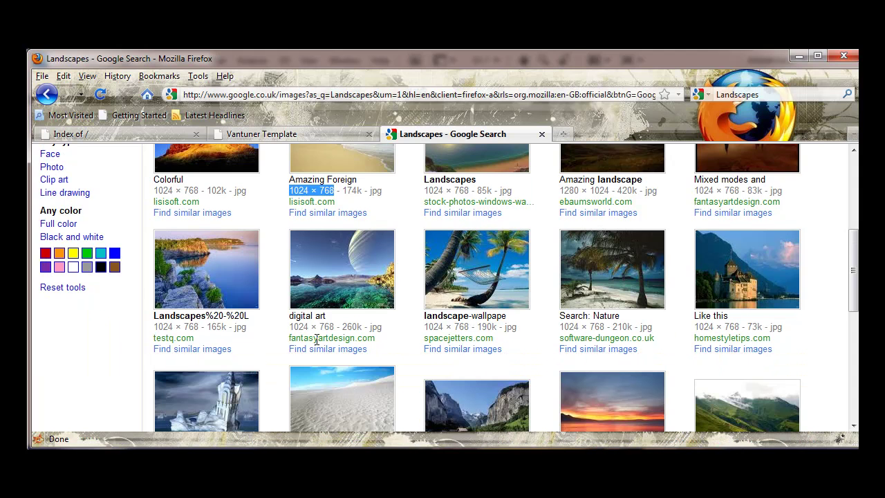
{"action": "scroll", "coordinate": [377, 331], "scroll_direction": "down", "scroll_amount": 4}
{"action": "left_click", "coordinate": [351, 261]}
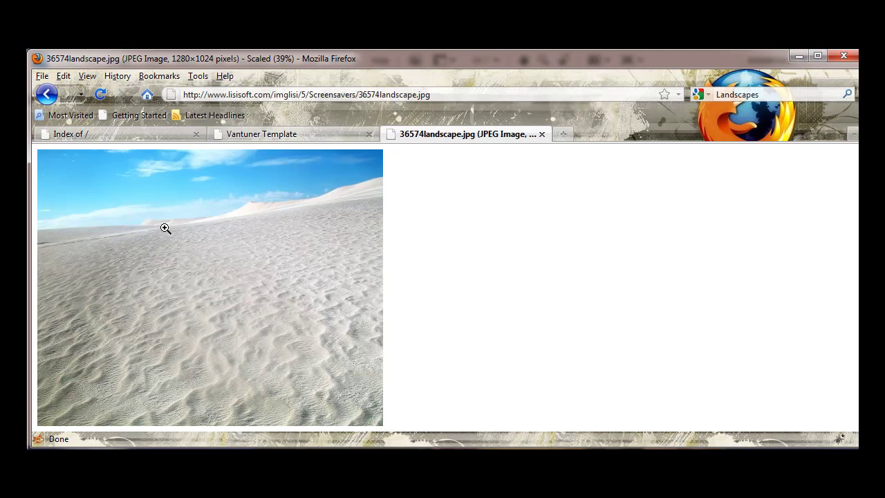
Step: Copy the full-size sand dune photo from Firefox
{"action": "left_click", "coordinate": [165, 228]}
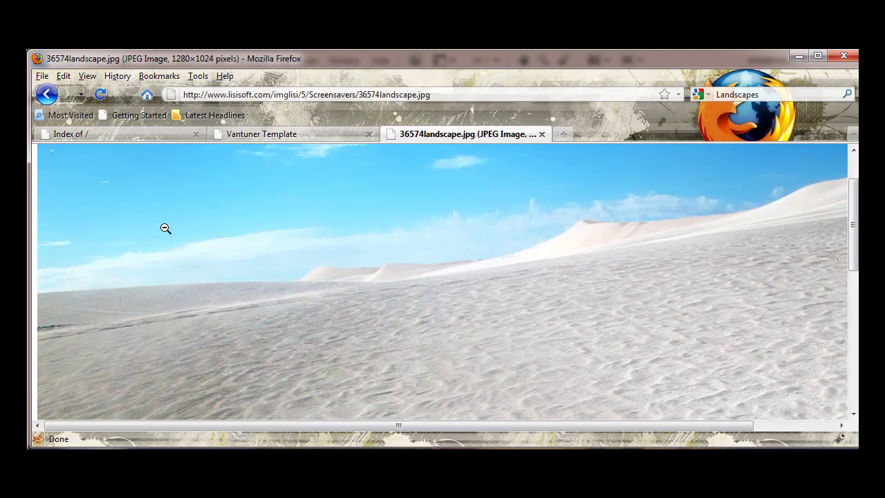
{"action": "right_click", "coordinate": [389, 237]}
{"action": "left_click", "coordinate": [453, 248]}
{"action": "key", "text": "alt+Tab"}
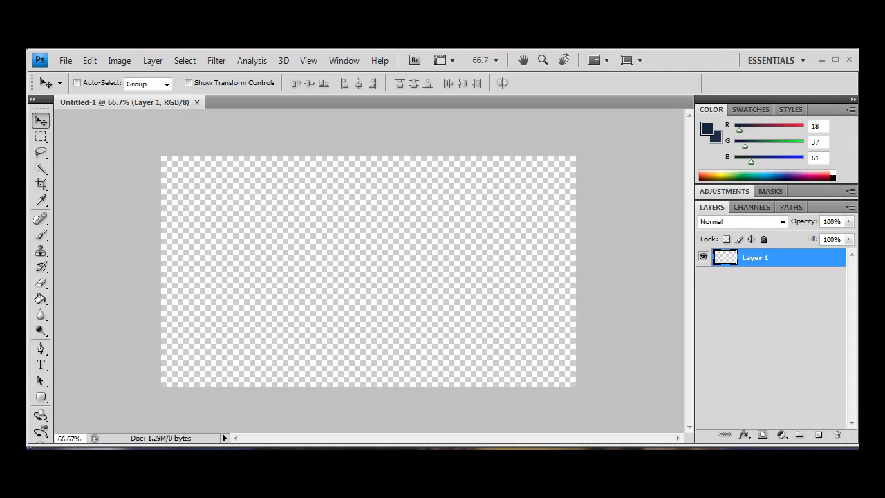
Step: Paste the photo into Untitled-1 and scale it to about 70.5% to cover the canvas
{"action": "key", "text": "ctrl+v"}
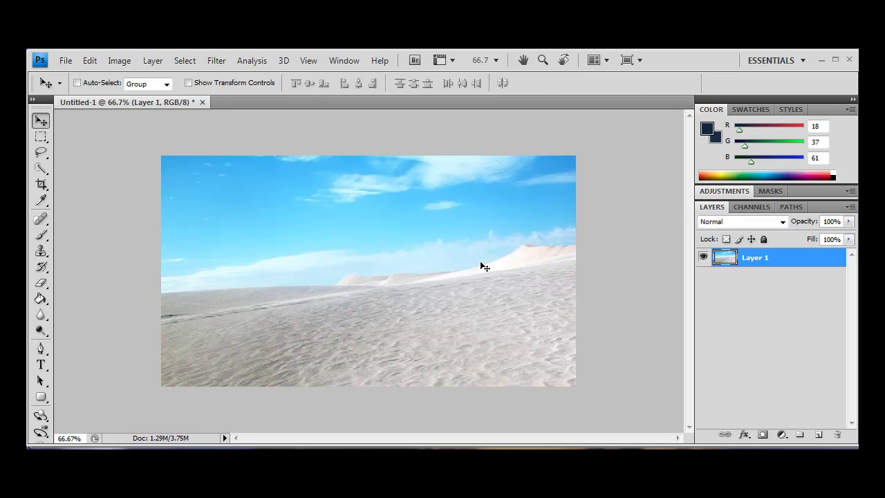
{"action": "key", "text": "ctrl+t"}
{"action": "key", "text": "ctrl+minus"}
{"action": "key", "text": "ctrl+minus"}
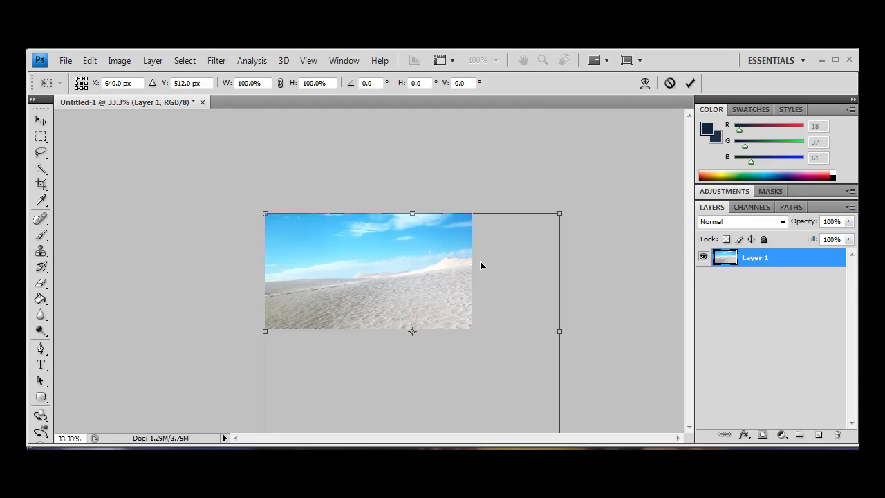
{"action": "key", "text": "ctrl+minus"}
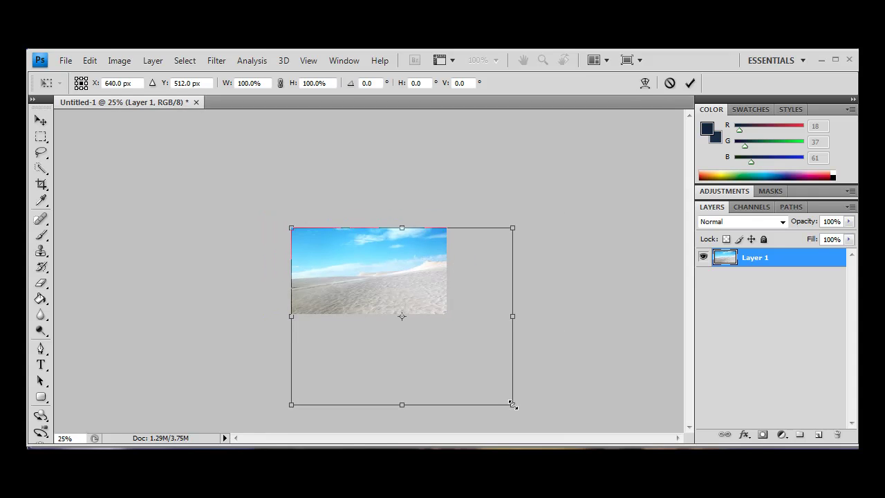
{"action": "left_click_drag", "start_coordinate": [512, 404], "coordinate": [458, 341]}
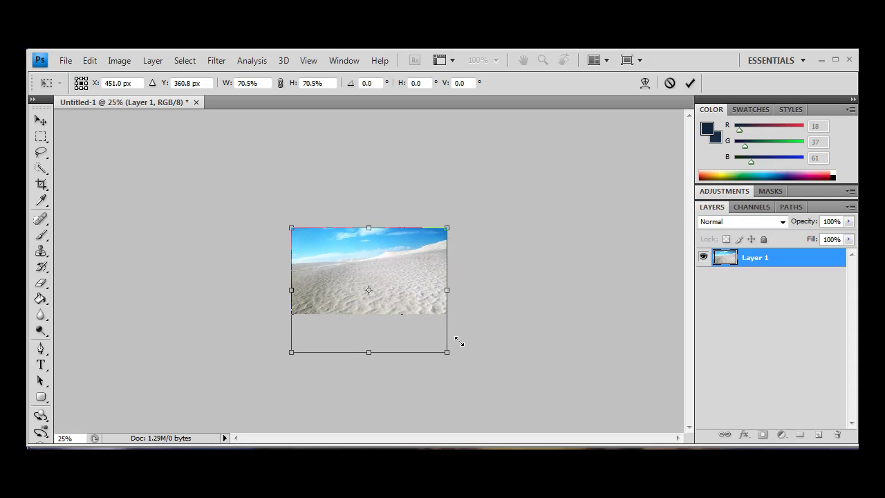
{"action": "key", "text": "ctrl+plus"}
{"action": "key", "text": "ctrl+plus"}
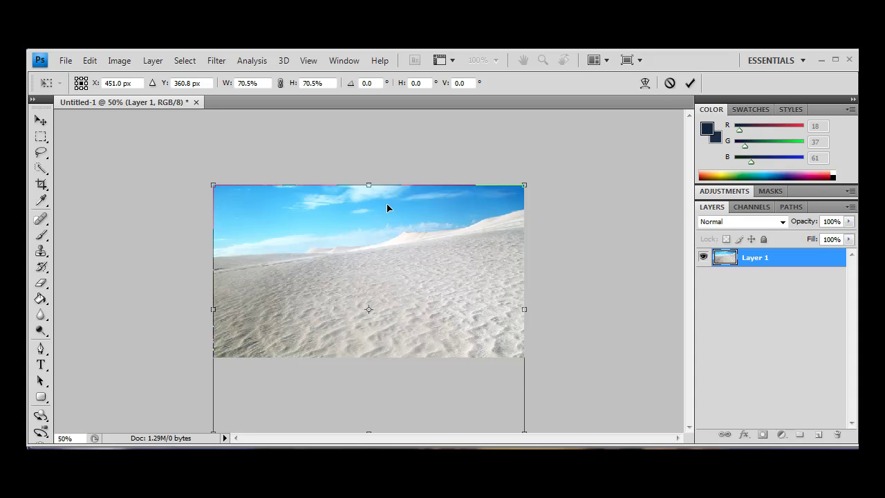
{"action": "mouse_move", "coordinate": [361, 268]}
{"action": "left_mouse_down"}
{"action": "mouse_move", "coordinate": [387, 283]}
{"action": "mouse_move", "coordinate": [356, 274]}
{"action": "left_mouse_up"}
{"action": "left_click", "coordinate": [40, 120]}
{"action": "left_click", "coordinate": [429, 252]}
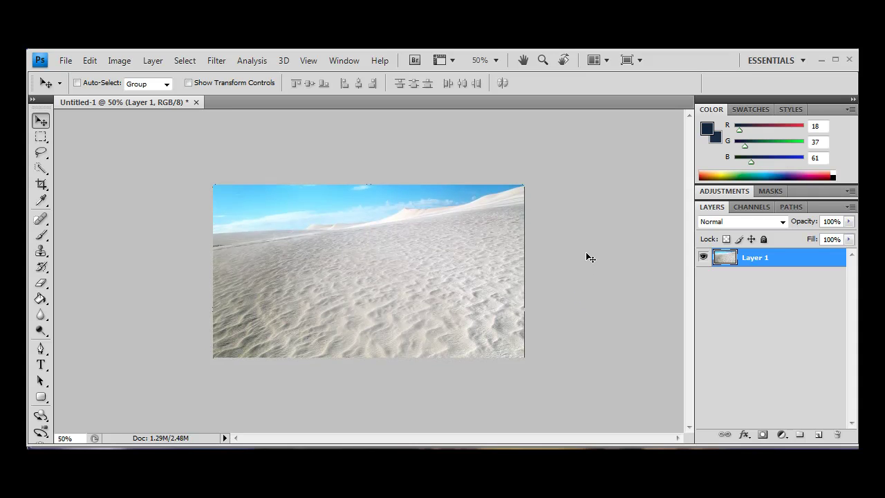
Step: Save the document as images1.psd in htdocs\81\images
{"action": "key", "text": "ctrl+s"}
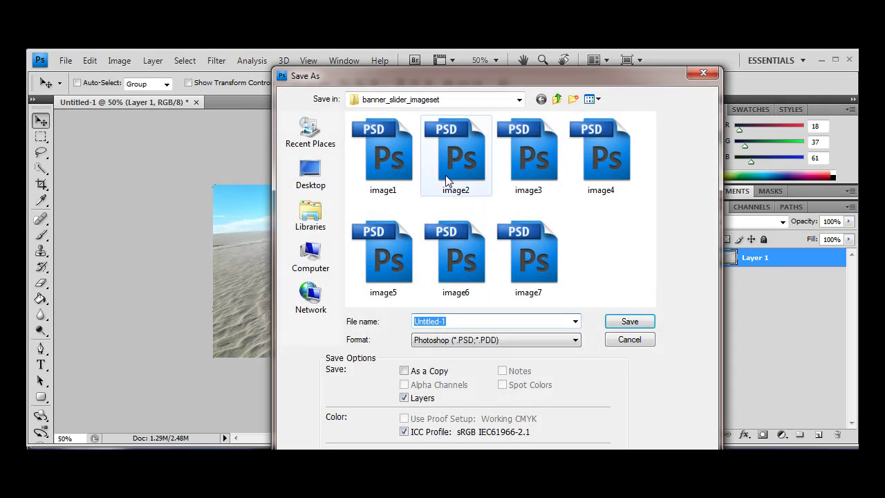
{"action": "left_click", "coordinate": [557, 99]}
{"action": "left_click", "coordinate": [557, 99]}
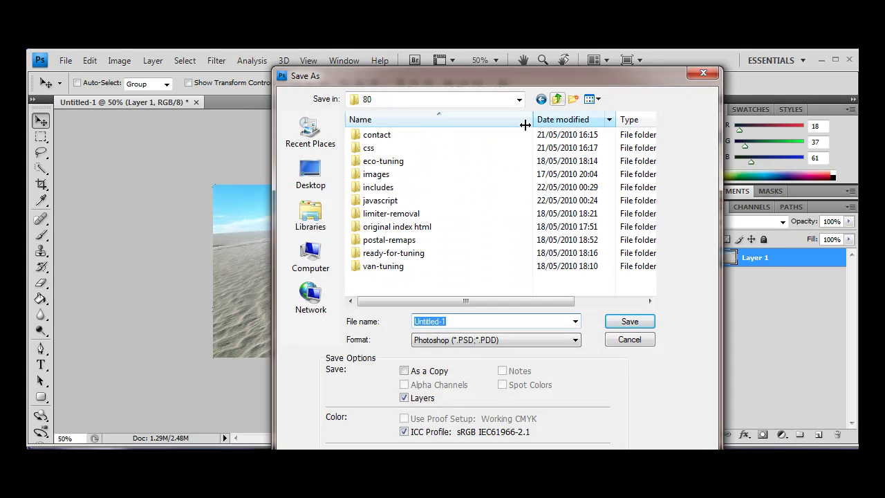
{"action": "left_click", "coordinate": [557, 99]}
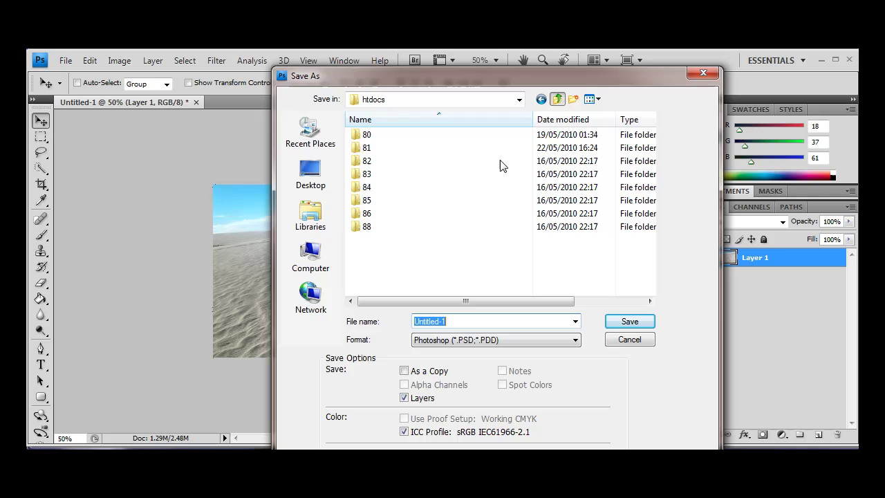
{"action": "double_click", "coordinate": [377, 147]}
{"action": "double_click", "coordinate": [390, 133]}
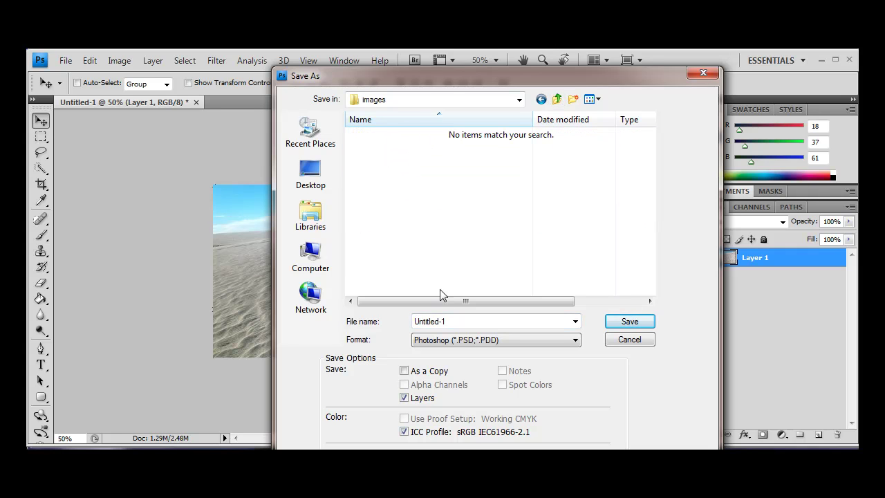
{"action": "left_click", "coordinate": [462, 320]}
{"action": "double_click", "coordinate": [462, 318]}
{"action": "type", "text": "images1"}
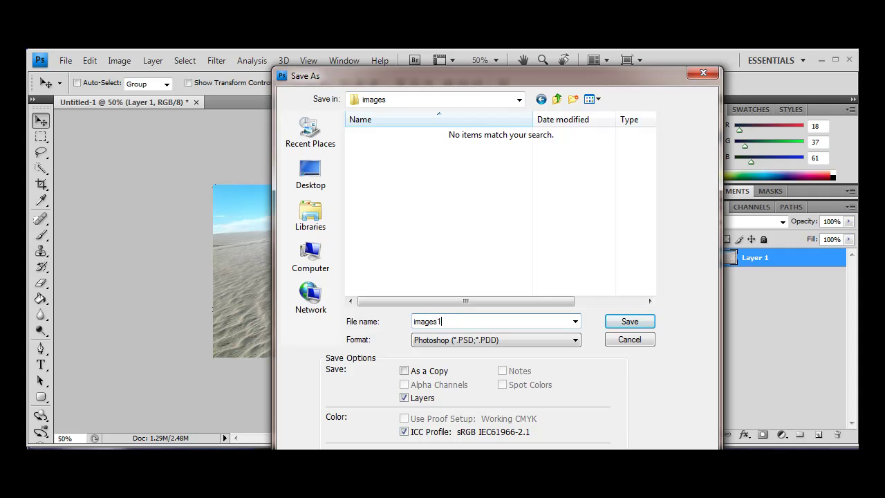
{"action": "key", "text": "Return"}
{"action": "key", "text": "Return"}
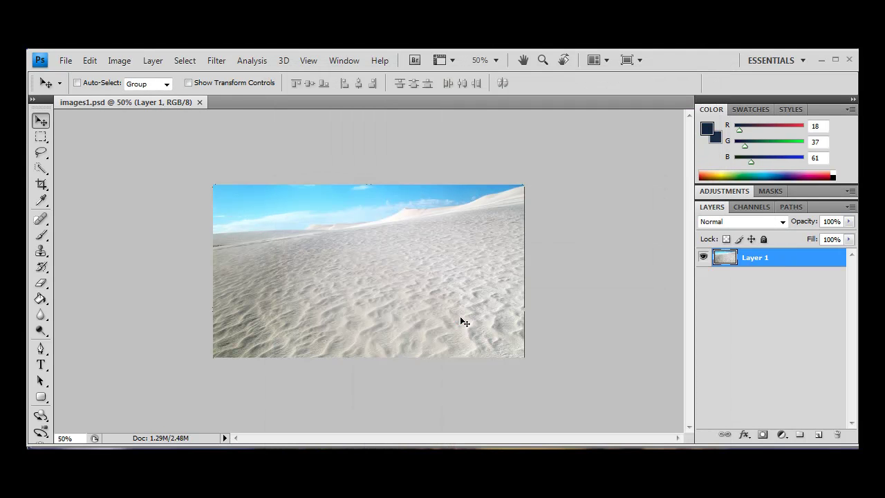
Step: Save a copy in JPEG format as images1.jpg
{"action": "key", "text": "ctrl+shift+s"}
{"action": "left_click", "coordinate": [496, 340]}
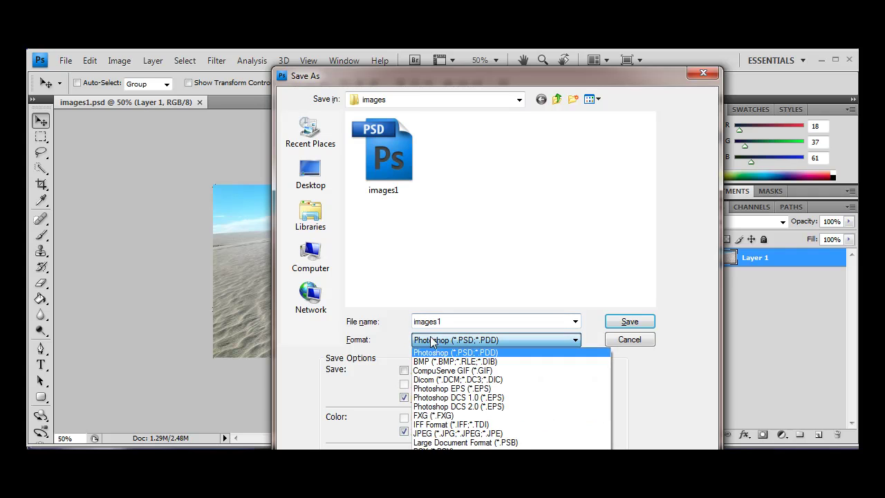
{"action": "left_click", "coordinate": [456, 433]}
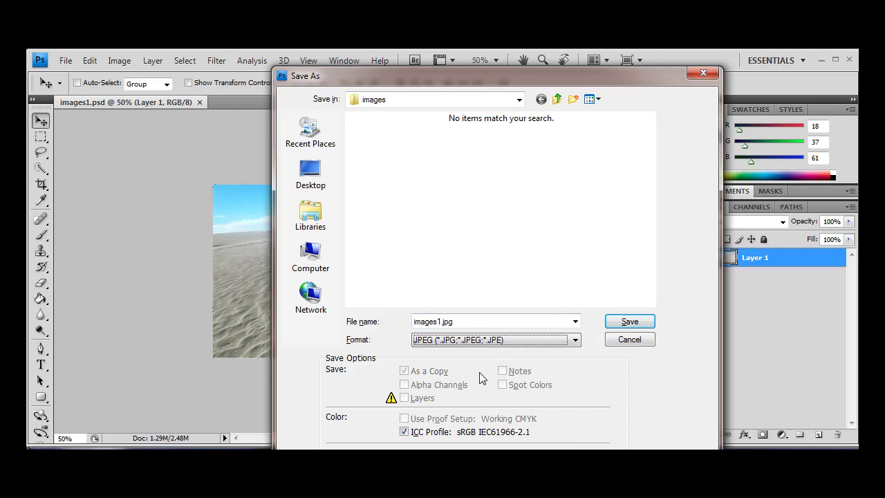
{"action": "key", "text": "Return"}
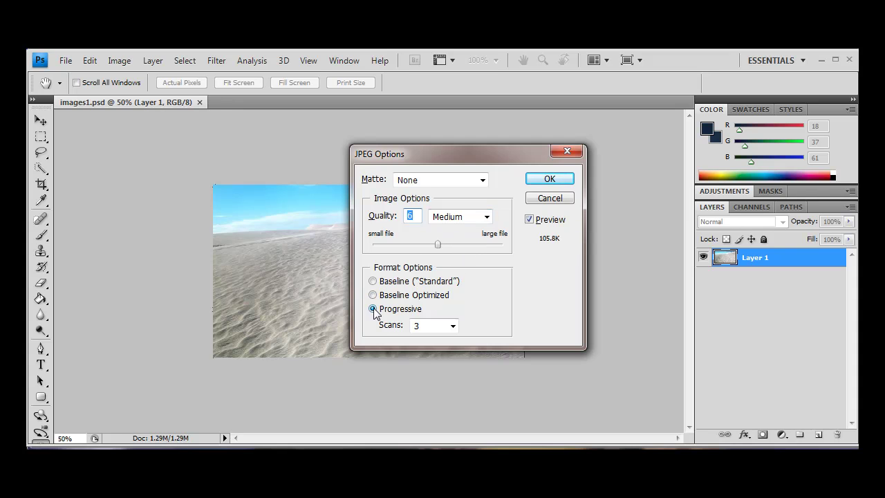
Step: In JPEG Options, keep Progressive encoding and Quality 6 (Medium), then confirm
{"action": "left_click", "coordinate": [372, 281]}
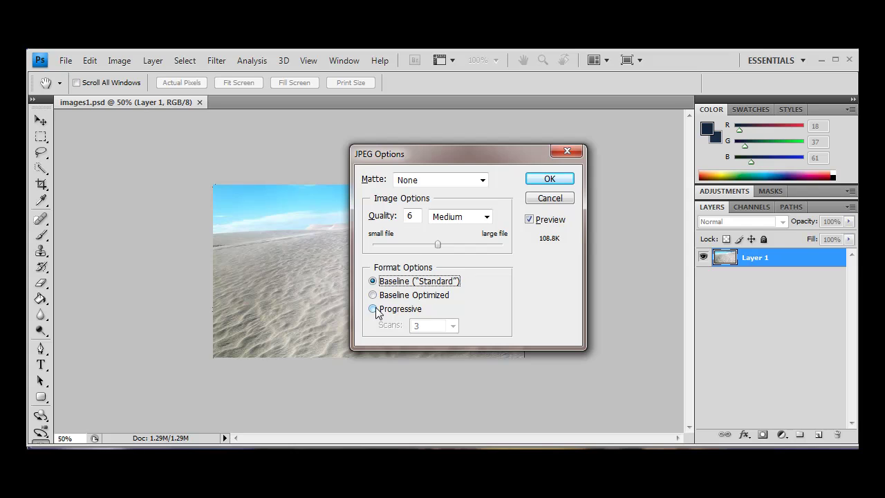
{"action": "left_click", "coordinate": [373, 309]}
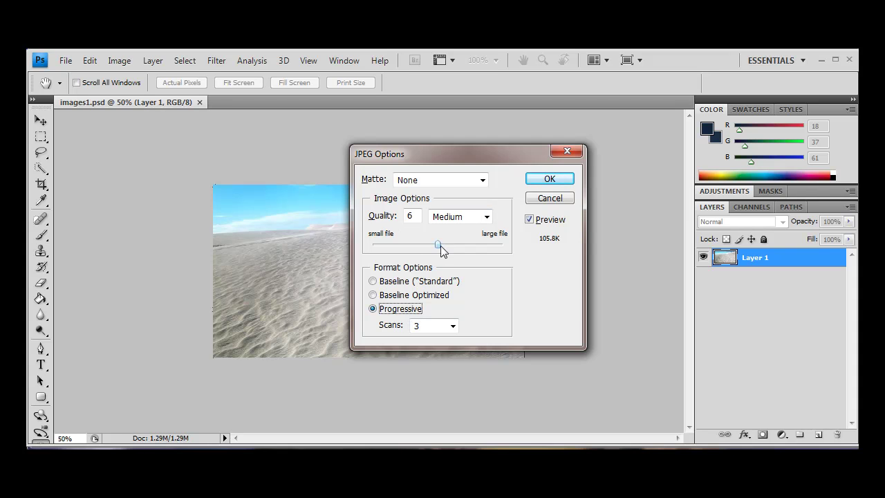
{"action": "mouse_move", "coordinate": [439, 245]}
{"action": "left_mouse_down"}
{"action": "mouse_move", "coordinate": [521, 247]}
{"action": "mouse_move", "coordinate": [441, 245]}
{"action": "left_mouse_up"}
{"action": "left_click", "coordinate": [434, 244]}
{"action": "left_click", "coordinate": [550, 179]}
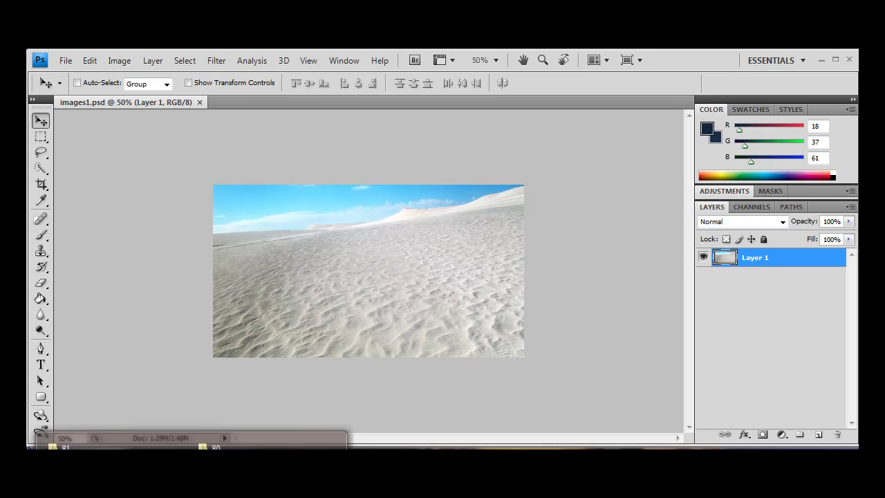
Step: Browse to folder 81's images folder, preview images1.jpg in Photo Viewer, then close it
{"action": "left_click", "coordinate": [208, 443]}
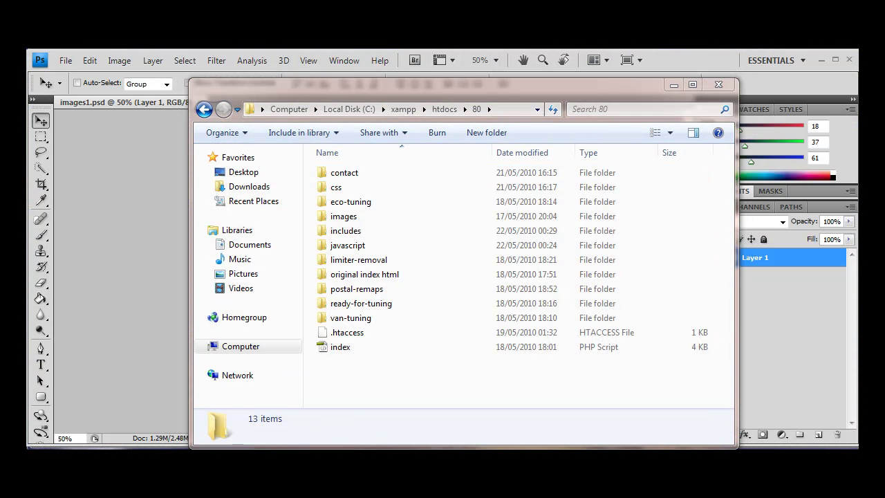
{"action": "left_click", "coordinate": [111, 442]}
{"action": "left_click", "coordinate": [332, 163]}
{"action": "double_click", "coordinate": [332, 162]}
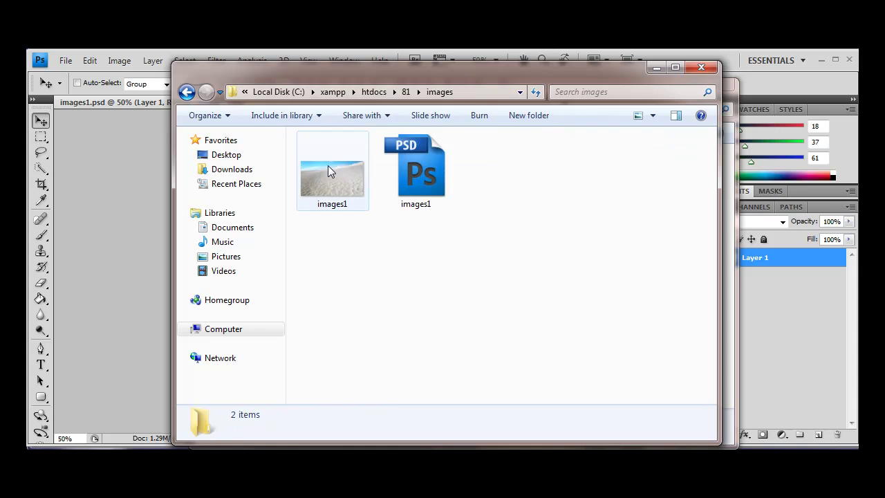
{"action": "double_click", "coordinate": [328, 166]}
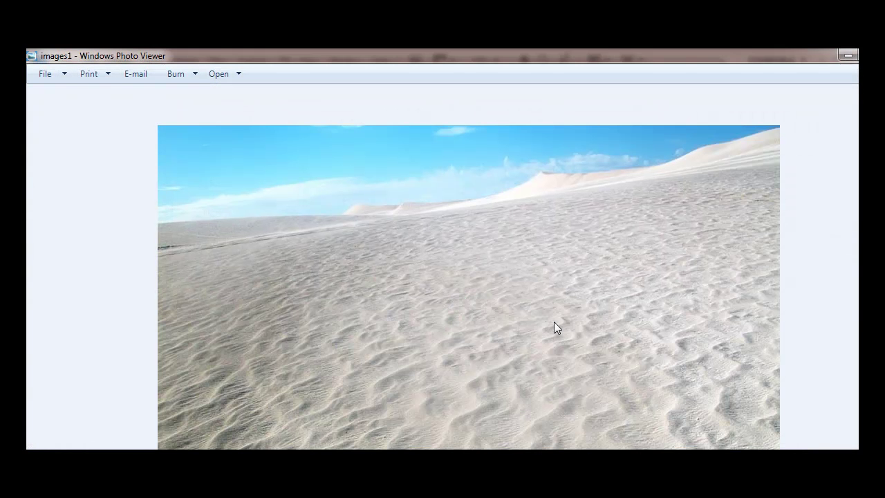
{"action": "key", "text": "alt+F4"}
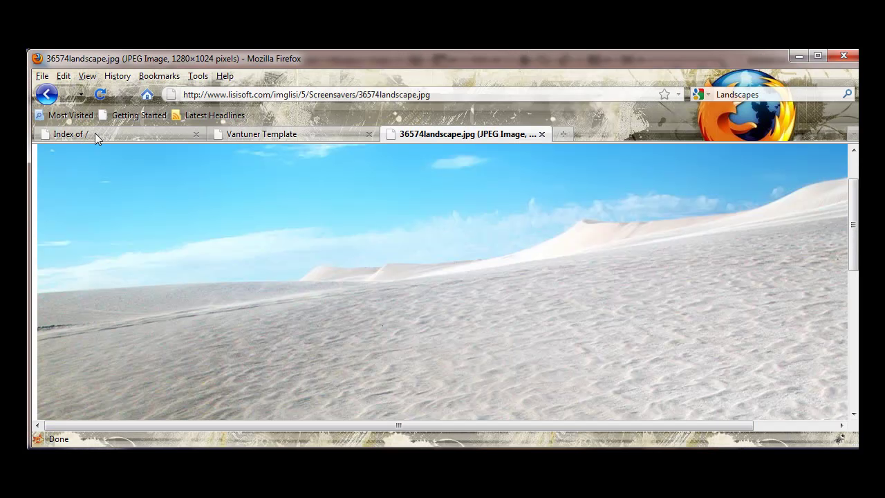
Step: Return to the Landscapes search results after the Landscapes Desktop image turns out blocked
{"action": "left_click", "coordinate": [45, 94]}
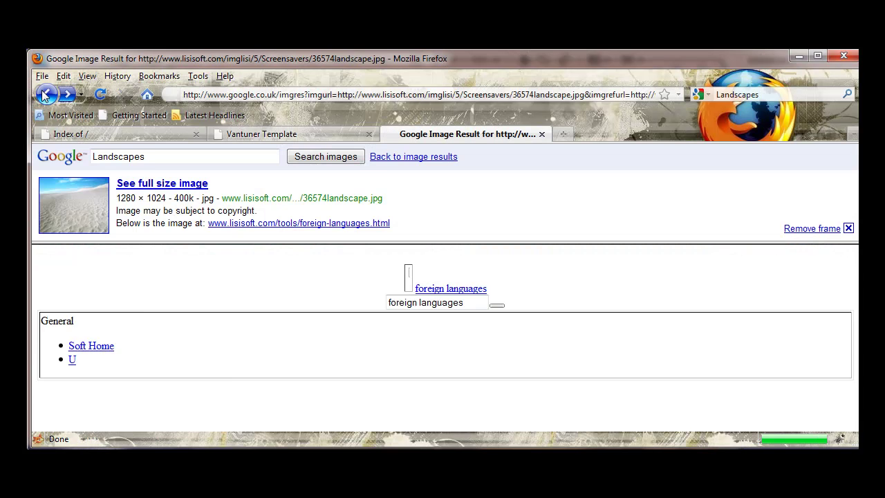
{"action": "left_click", "coordinate": [45, 95]}
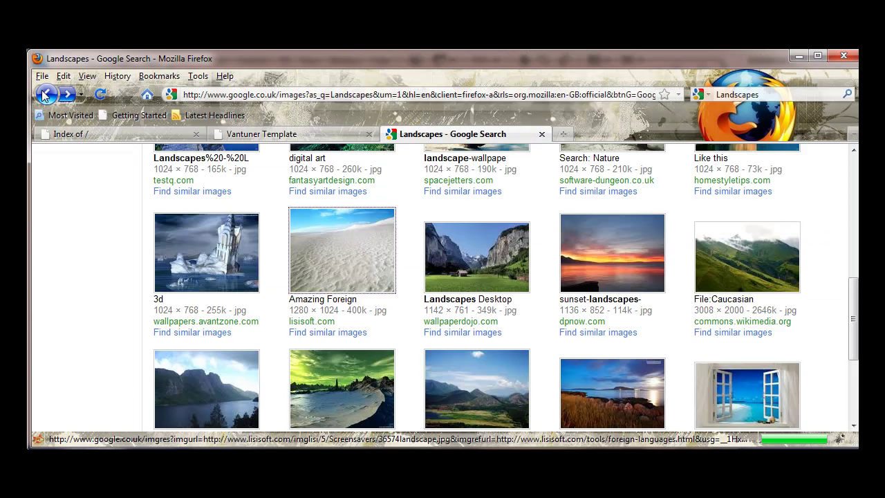
{"action": "left_click", "coordinate": [515, 287]}
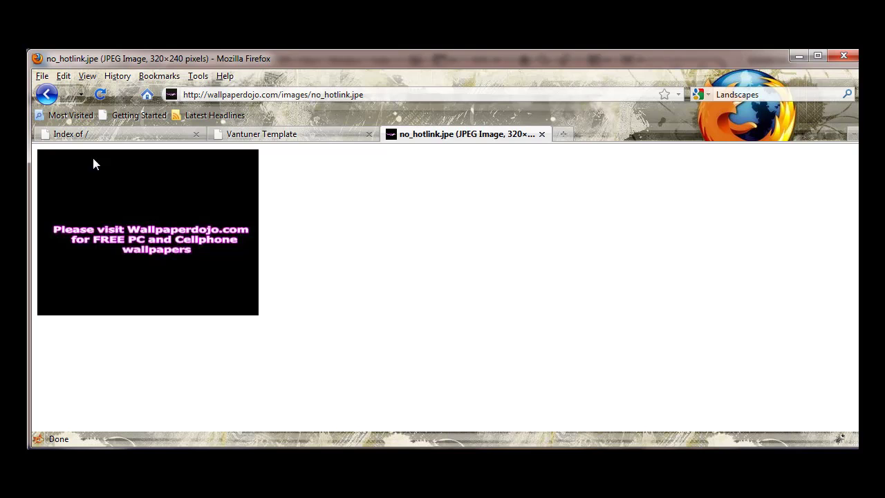
{"action": "left_click", "coordinate": [46, 94]}
{"action": "left_click", "coordinate": [47, 94]}
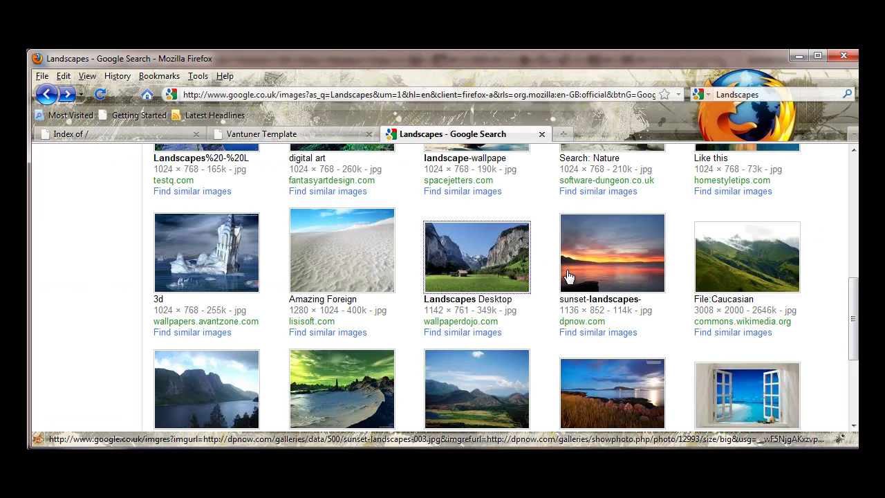
{"action": "scroll", "coordinate": [353, 279], "scroll_direction": "down", "scroll_amount": 2}
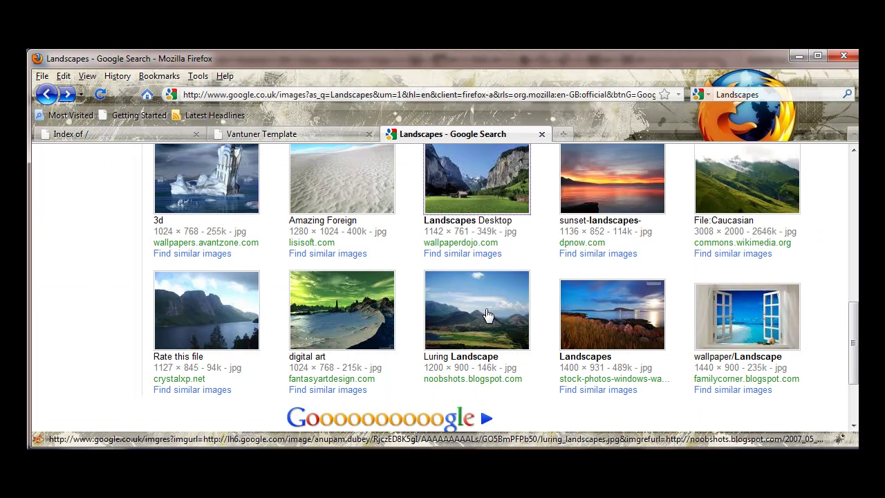
Step: Open Landscapes-Torshavn-011.jpg at full 1400 × 931 size and copy the image
{"action": "left_click", "coordinate": [595, 318]}
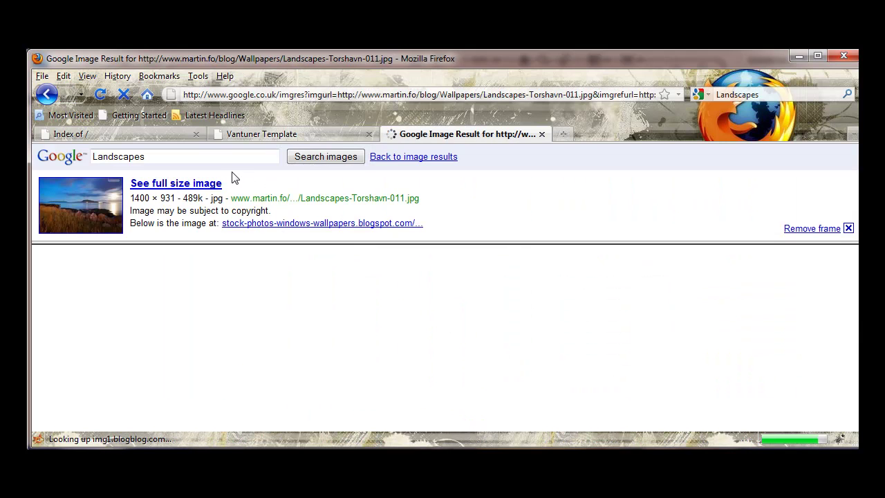
{"action": "left_click", "coordinate": [211, 184]}
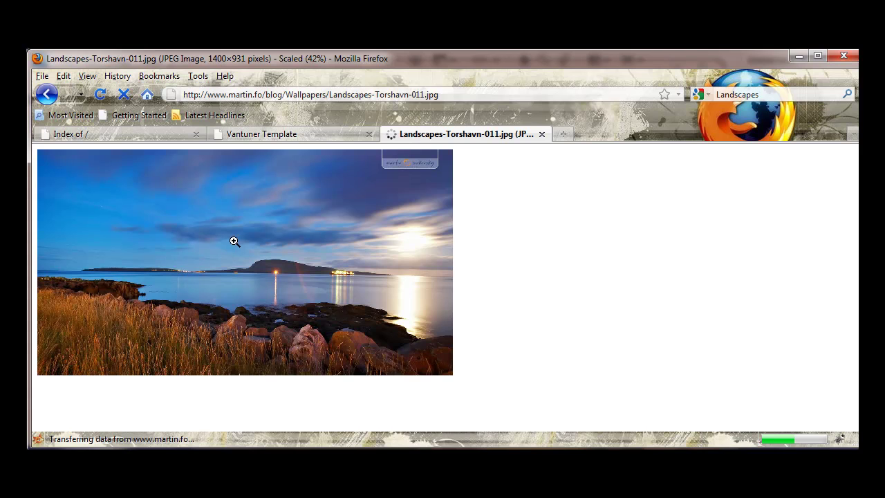
{"action": "left_click", "coordinate": [231, 244]}
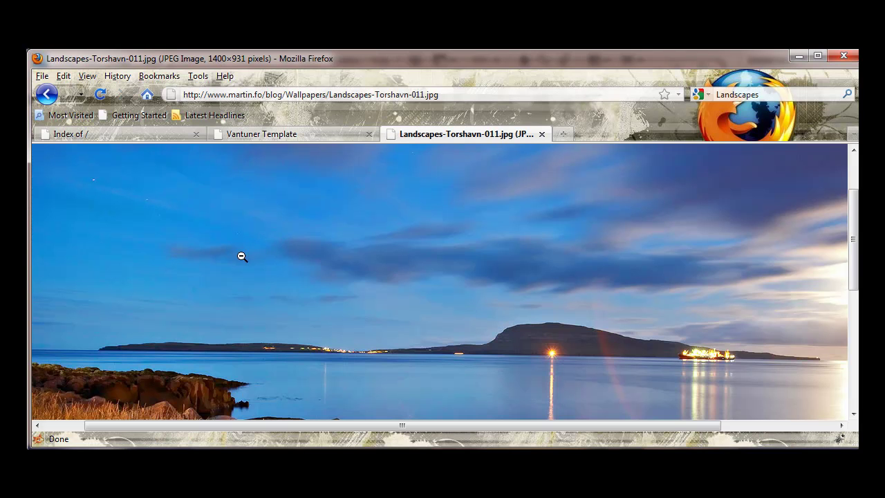
{"action": "right_click", "coordinate": [242, 256]}
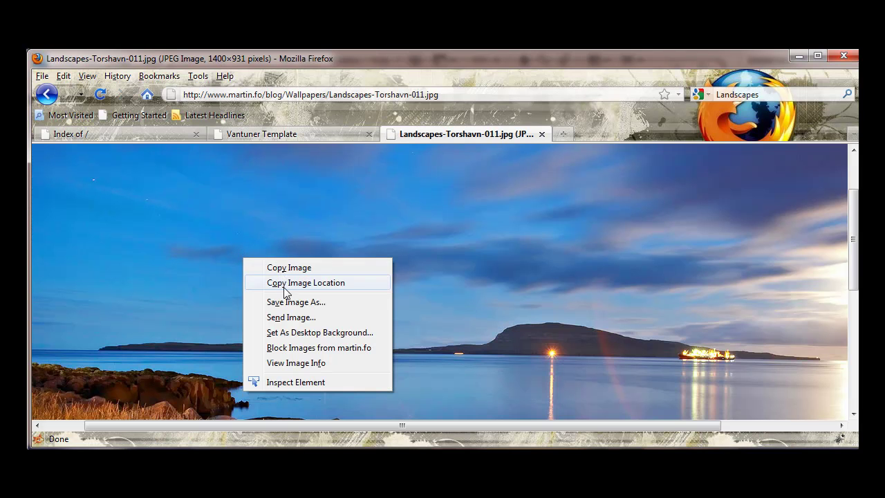
{"action": "left_click", "coordinate": [293, 267]}
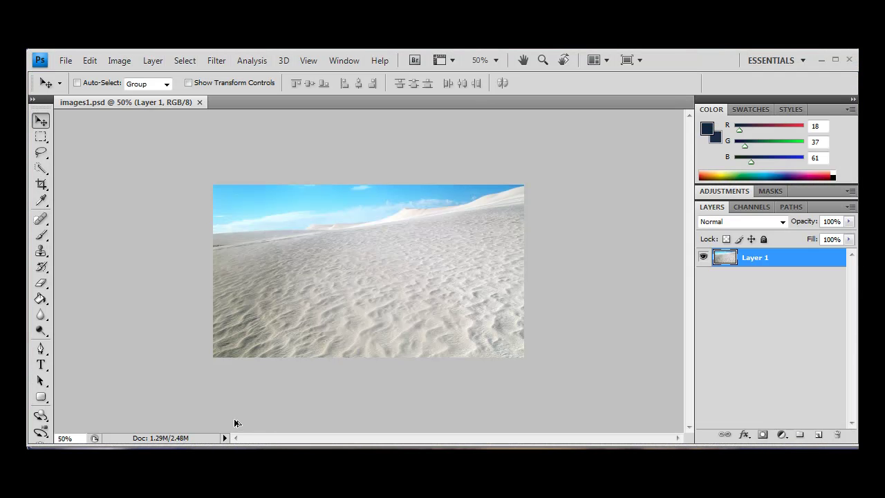
Step: Check the current image size, then create a new transparent 900 × 500 pixel document
{"action": "key", "text": "ctrl+alt+i"}
{"action": "key", "text": "Escape"}
{"action": "key", "text": "ctrl+n"}
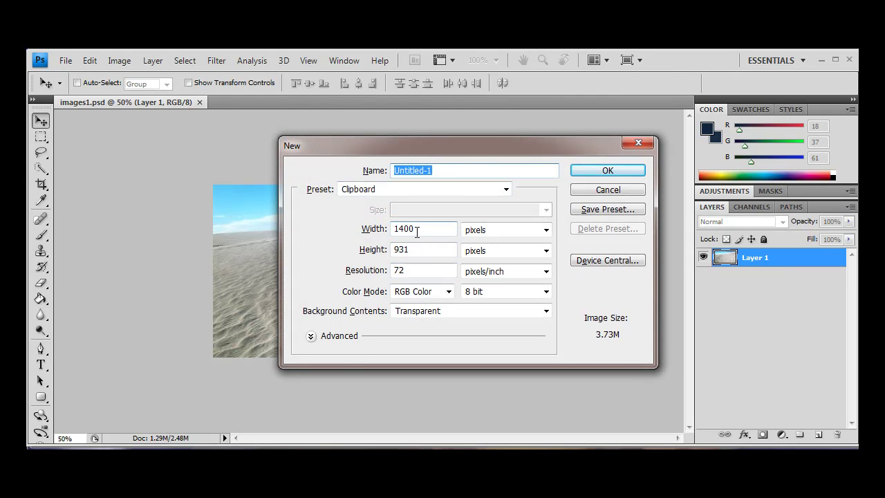
{"action": "double_click", "coordinate": [416, 232]}
{"action": "type", "text": "900"}
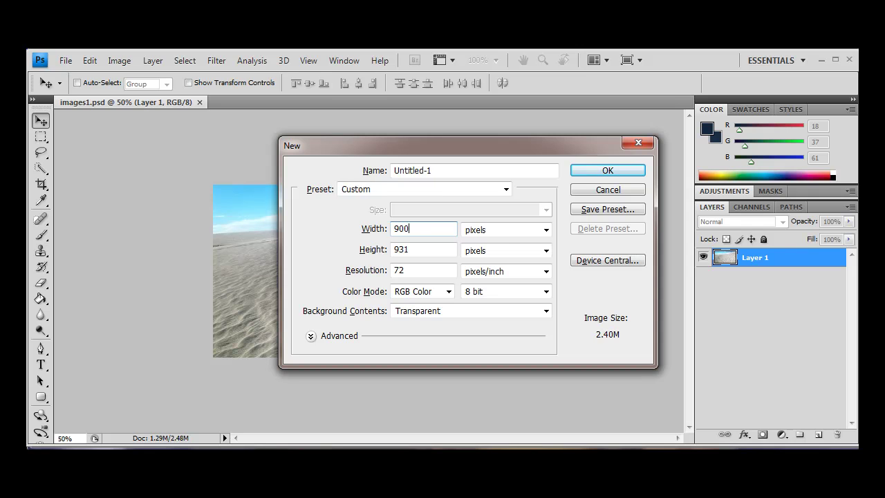
{"action": "key", "text": "Tab"}
{"action": "type", "text": "500"}
{"action": "key", "text": "Return"}
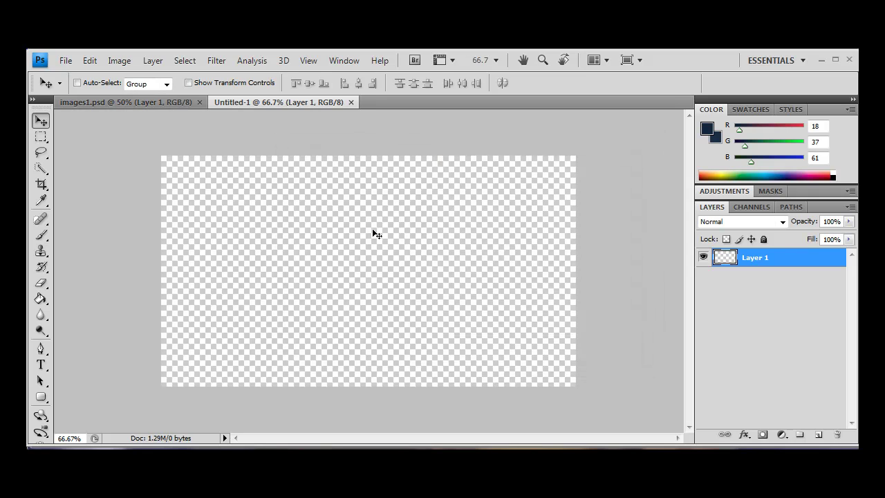
Step: Paste the Torshavn photo and scale it to 64.4% so it fills the 900×500 canvas
{"action": "key", "text": "ctrl+v"}
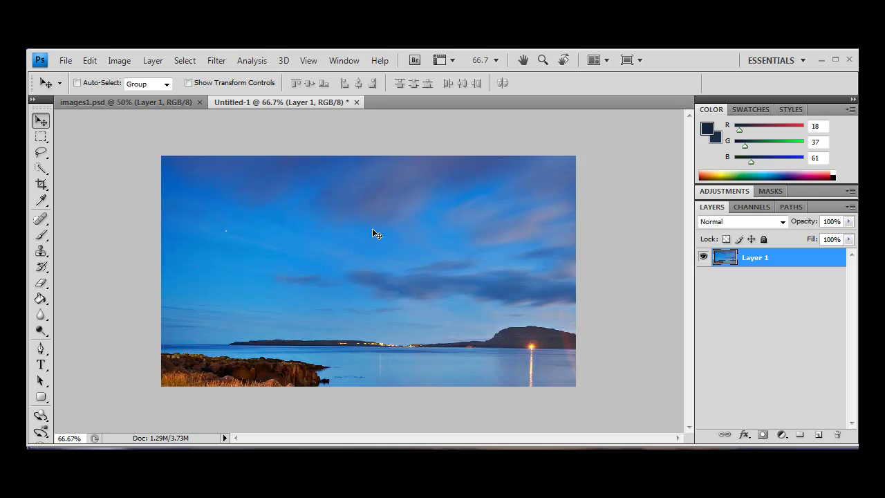
{"action": "key", "text": "ctrl+t"}
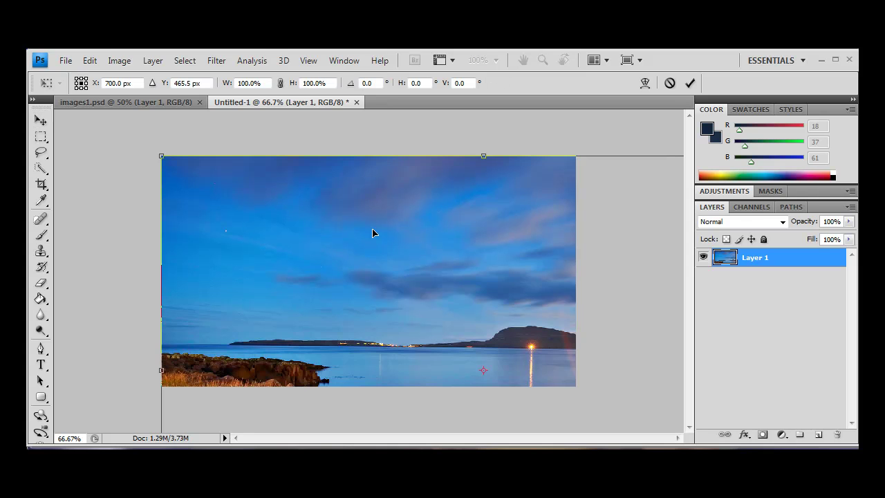
{"action": "key", "text": "ctrl+minus"}
{"action": "key", "text": "ctrl+minus"}
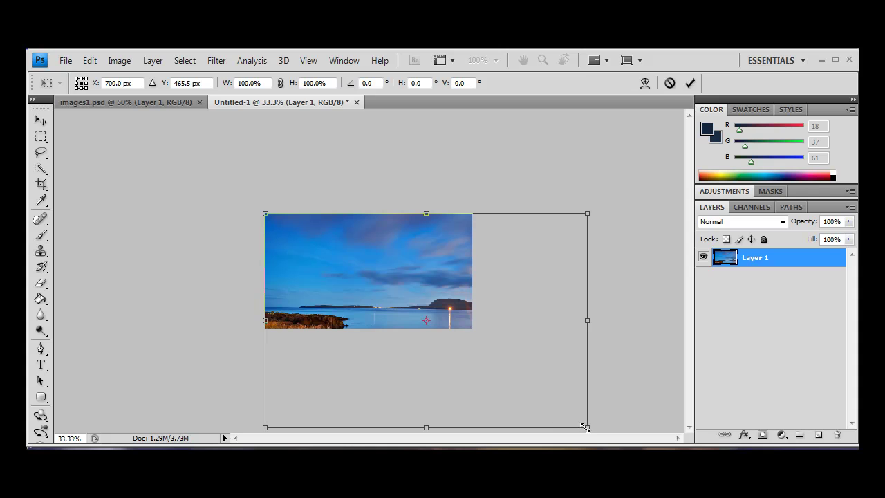
{"action": "left_click_drag", "start_coordinate": [587, 429], "coordinate": [481, 343]}
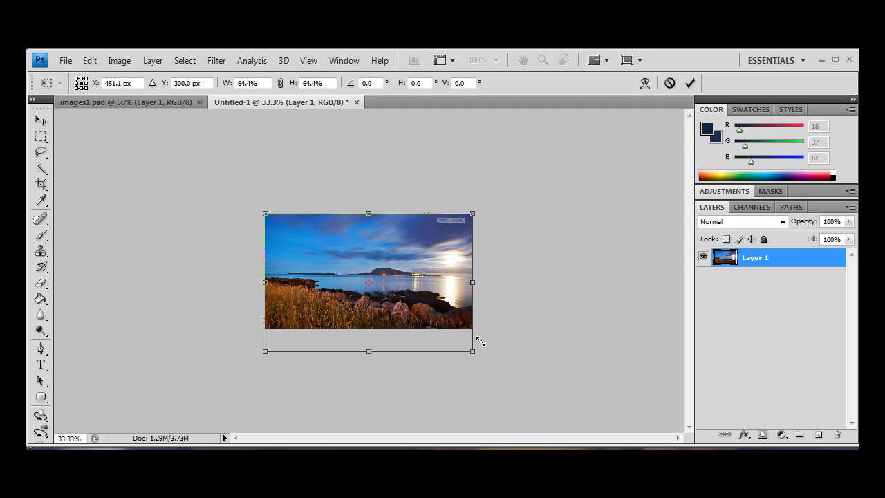
{"action": "key", "text": "ctrl+plus"}
{"action": "key", "text": "ctrl+plus"}
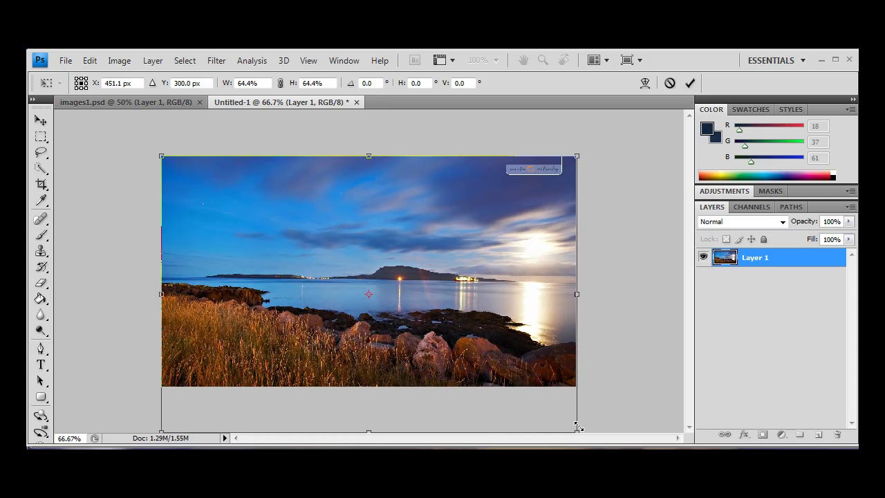
{"action": "left_click_drag", "start_coordinate": [578, 427], "coordinate": [577, 426]}
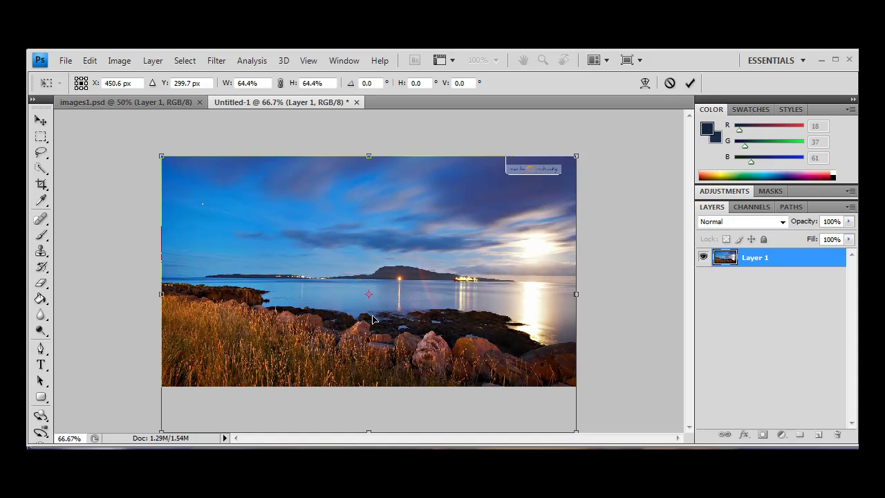
{"action": "left_click", "coordinate": [41, 120]}
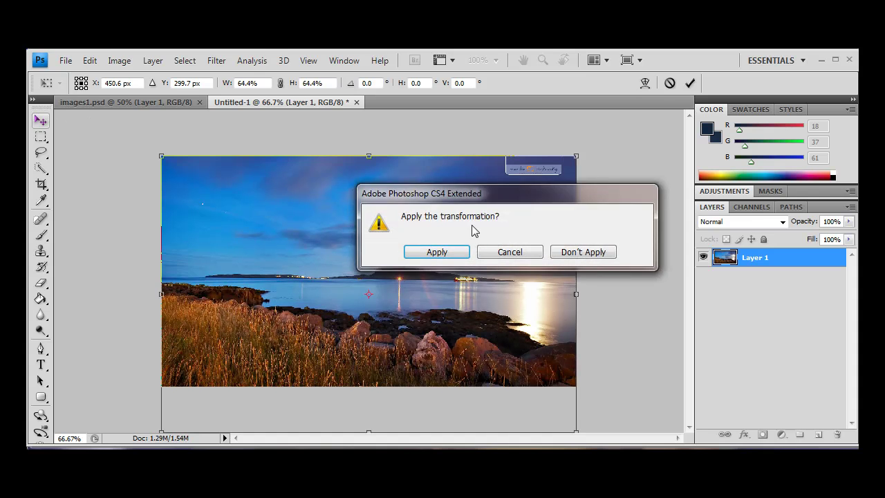
{"action": "left_click", "coordinate": [437, 254]}
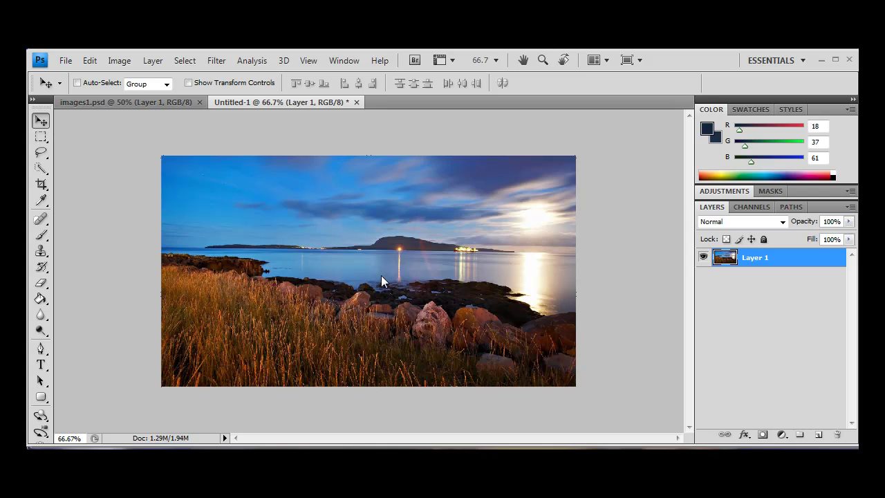
{"action": "key", "text": "ctrl+shift+s"}
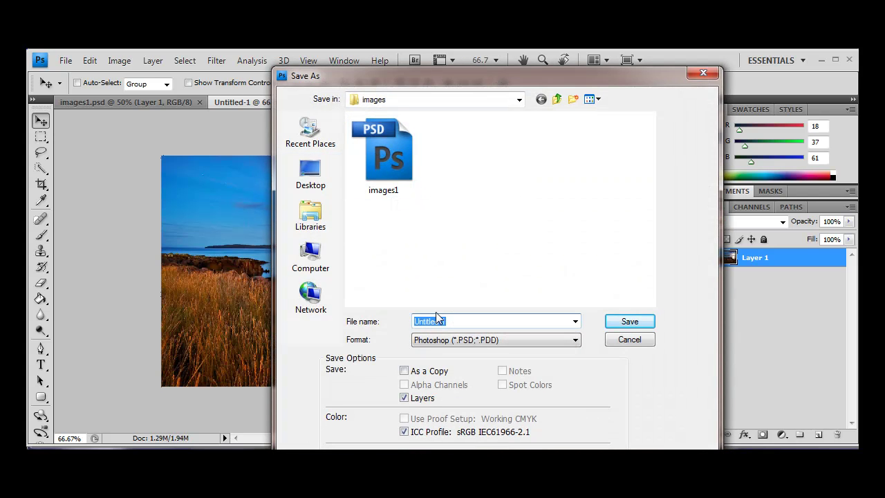
Step: Save the picture as image2.psd, then as image2.jpg with default JPEG options
{"action": "type", "text": "images2"}
{"action": "key", "text": "Return"}
{"action": "key", "text": "Return"}
{"action": "key", "text": "ctrl+shift+s"}
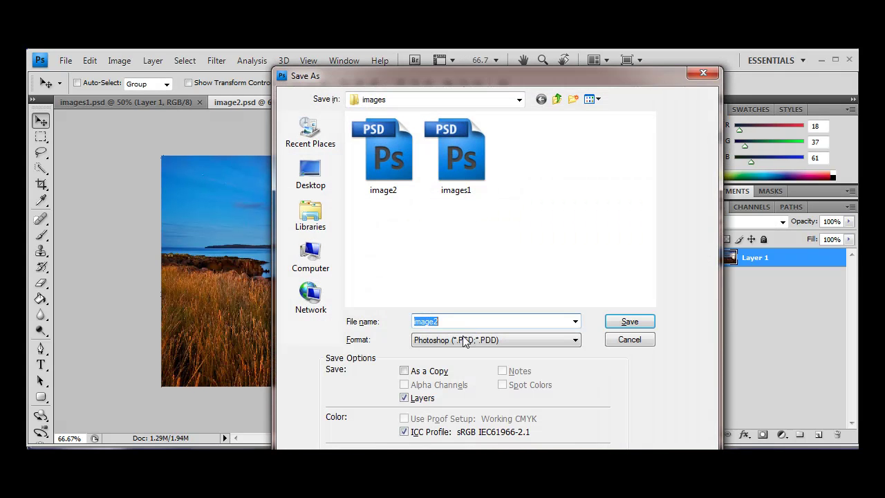
{"action": "left_click", "coordinate": [477, 340]}
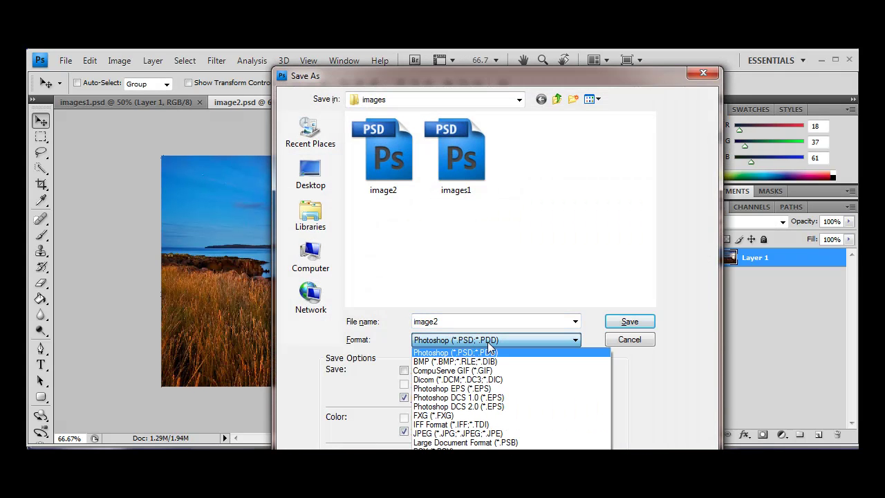
{"action": "left_click", "coordinate": [466, 433]}
{"action": "key", "text": "Return"}
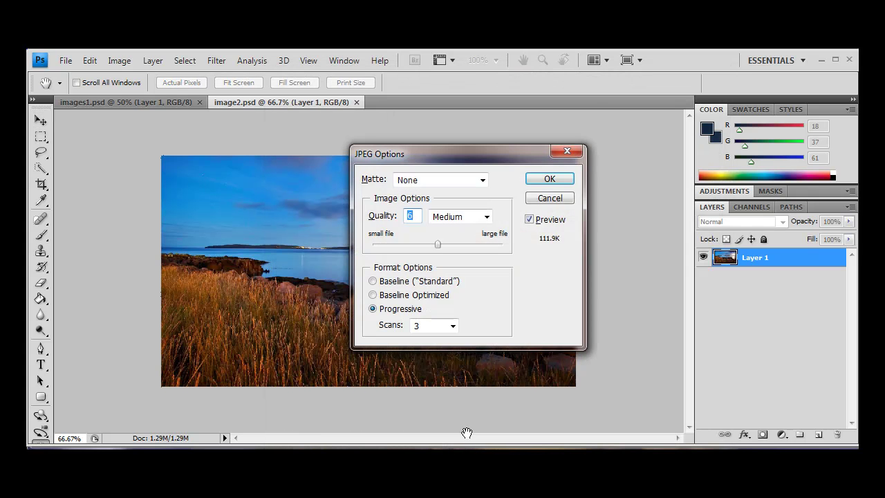
{"action": "key", "text": "Return"}
Step: Bring the images folder window to the front in Windows Explorer
{"action": "key", "text": "super"}
{"action": "key", "text": "Escape"}
{"action": "left_click", "coordinate": [76, 443]}
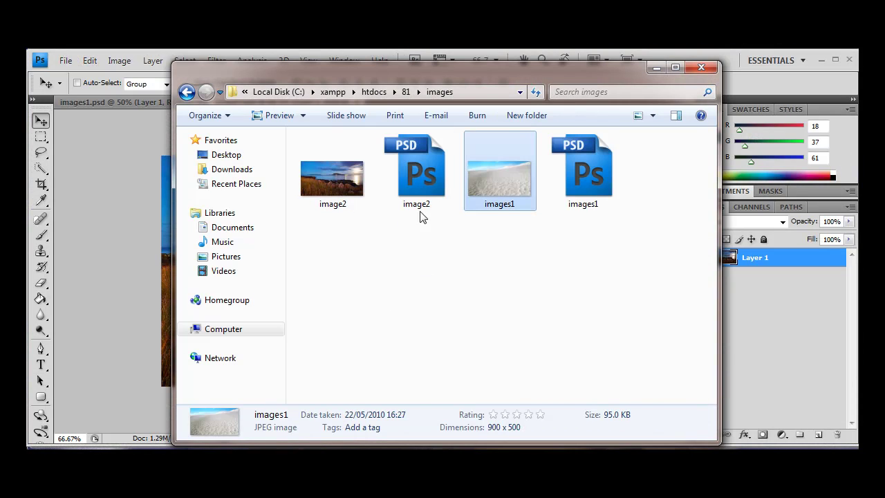
Step: Rename the first images1 file to image1
{"action": "right_click", "coordinate": [506, 212]}
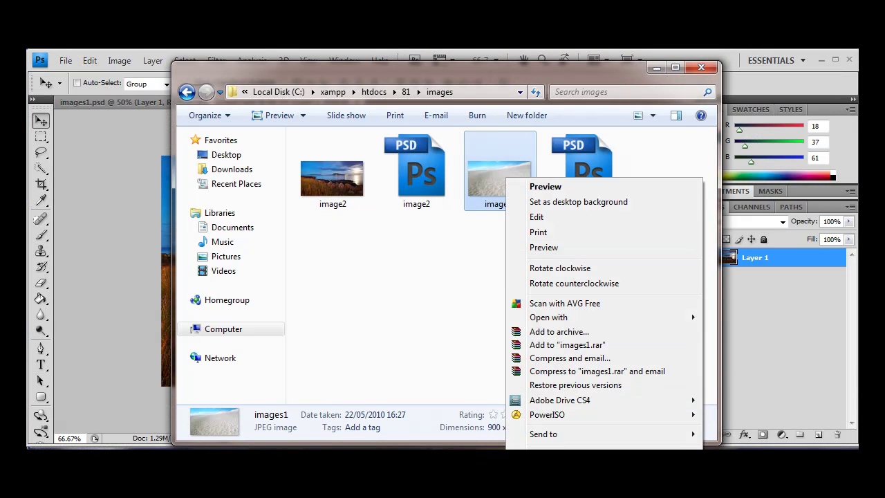
{"action": "key", "text": "m"}
{"action": "left_click", "coordinate": [511, 208]}
{"action": "key", "text": "BackSpace"}
{"action": "left_click", "coordinate": [550, 233]}
Step: Close images1.psd in Photoshop and rename the other images1 file to image1
{"action": "left_click", "coordinate": [143, 100]}
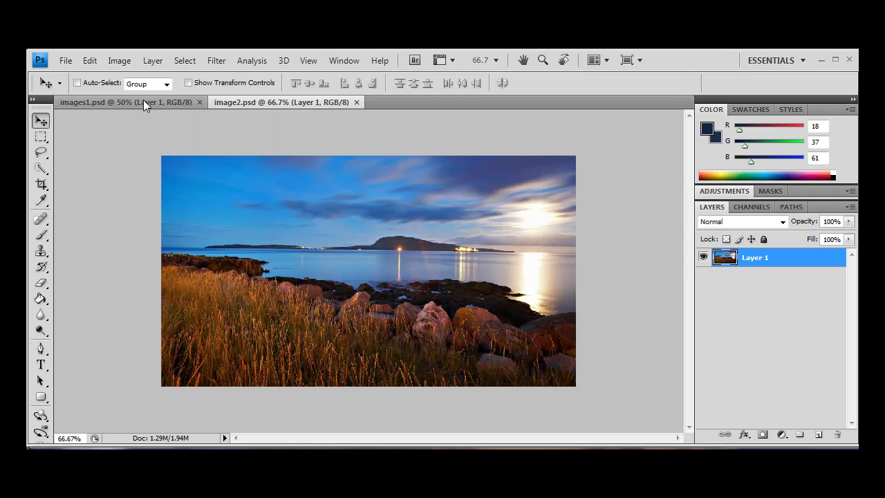
{"action": "left_click", "coordinate": [199, 102]}
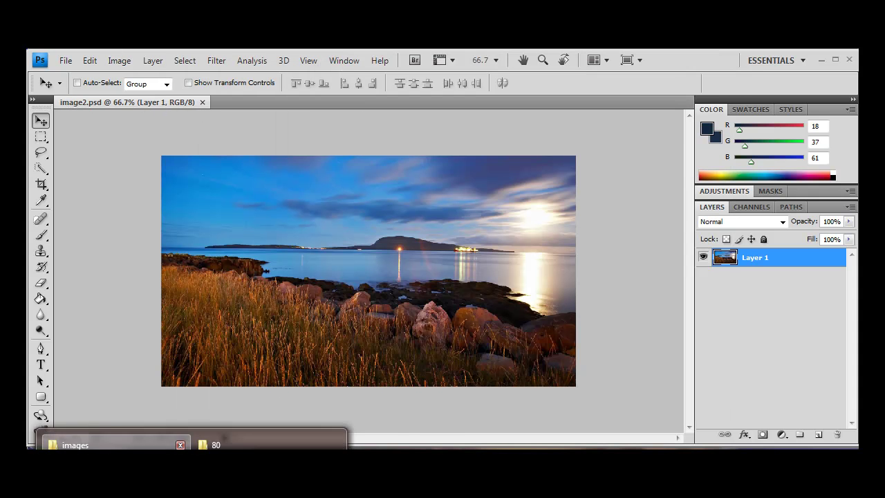
{"action": "key", "text": "alt+Tab"}
{"action": "right_click", "coordinate": [606, 195]}
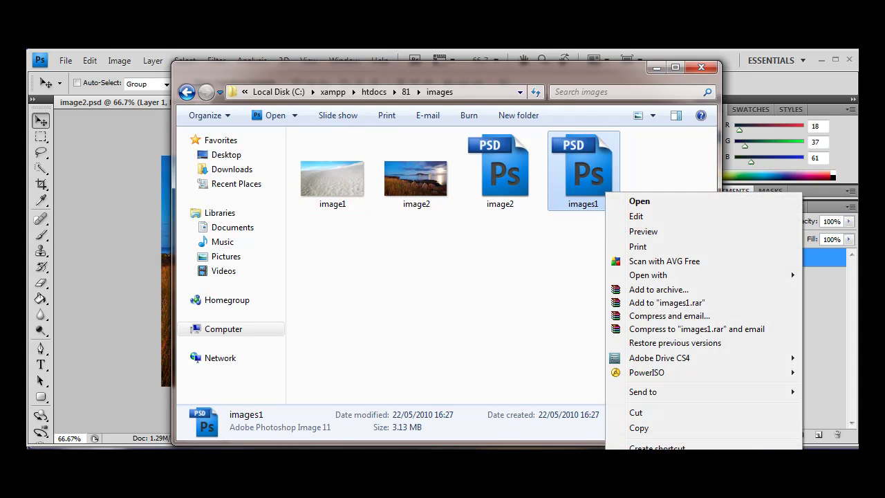
{"action": "key", "text": "m"}
{"action": "left_click", "coordinate": [597, 204]}
{"action": "key", "text": "BackSpace"}
{"action": "left_click", "coordinate": [575, 279]}
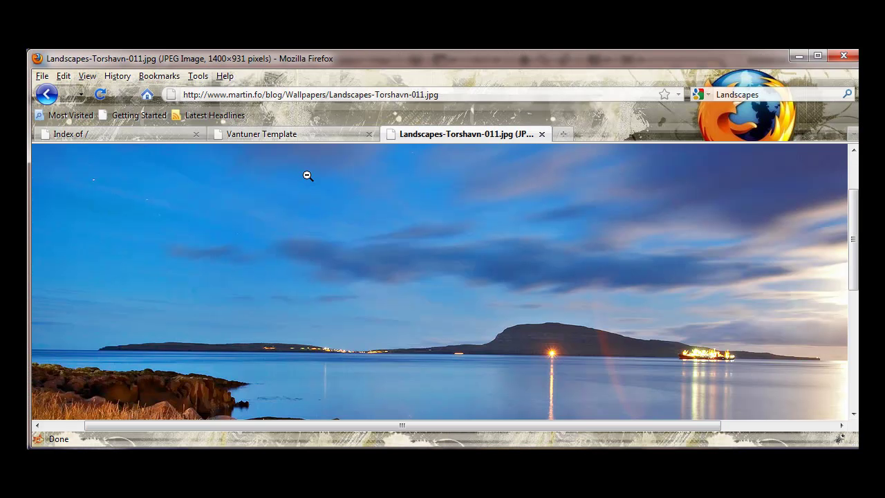
Step: Go back to the Landscapes results, load the next page and open the red canyon result
{"action": "key", "text": "alt+Left"}
{"action": "key", "text": "alt+Left"}
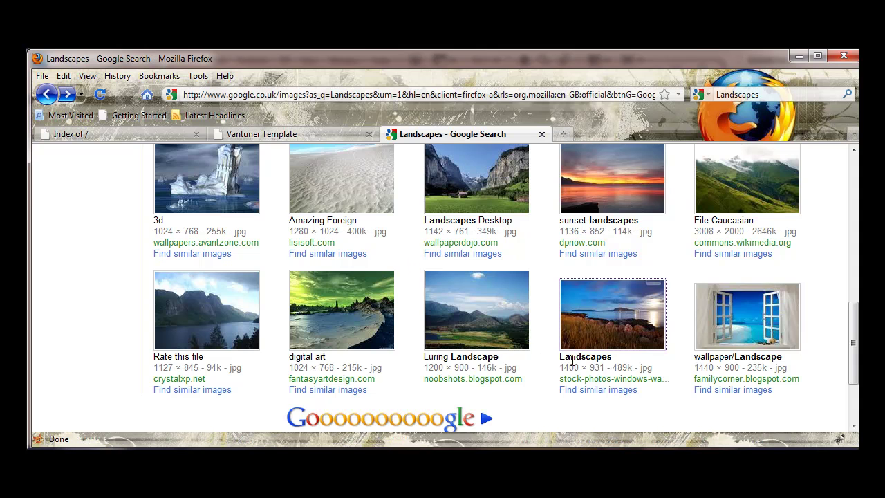
{"action": "scroll", "coordinate": [626, 382], "scroll_direction": "down", "scroll_amount": 3}
{"action": "left_click", "coordinate": [490, 328]}
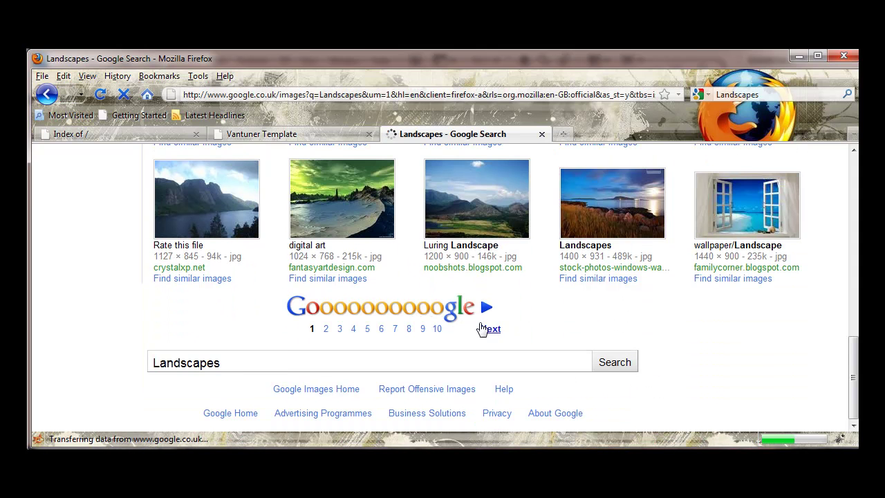
{"action": "scroll", "coordinate": [317, 330], "scroll_direction": "down", "scroll_amount": 2}
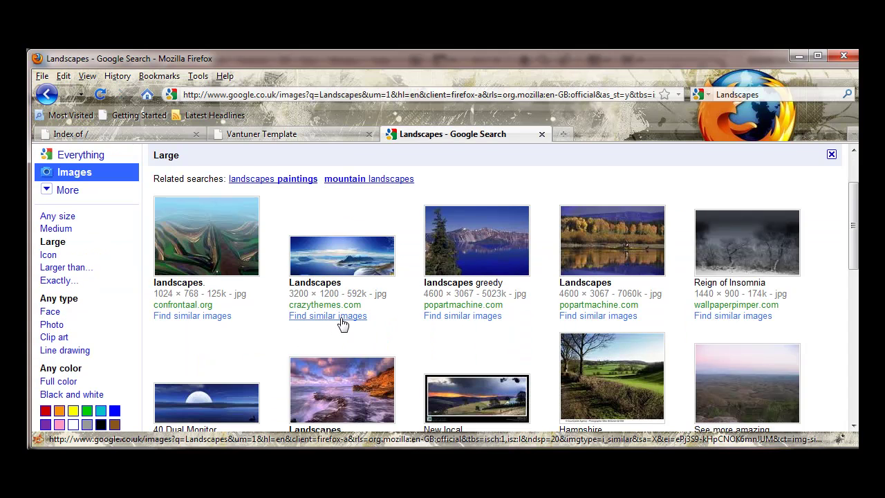
{"action": "scroll", "coordinate": [343, 325], "scroll_direction": "down", "scroll_amount": 2}
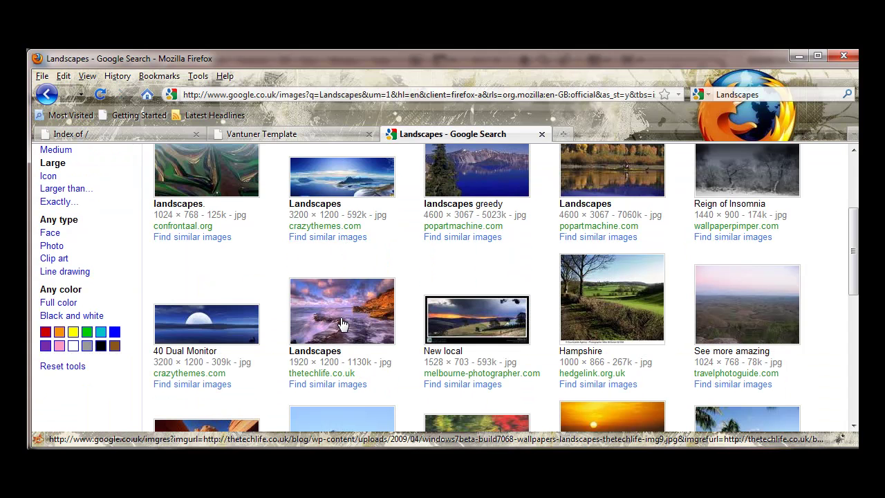
{"action": "scroll", "coordinate": [343, 325], "scroll_direction": "down", "scroll_amount": 2}
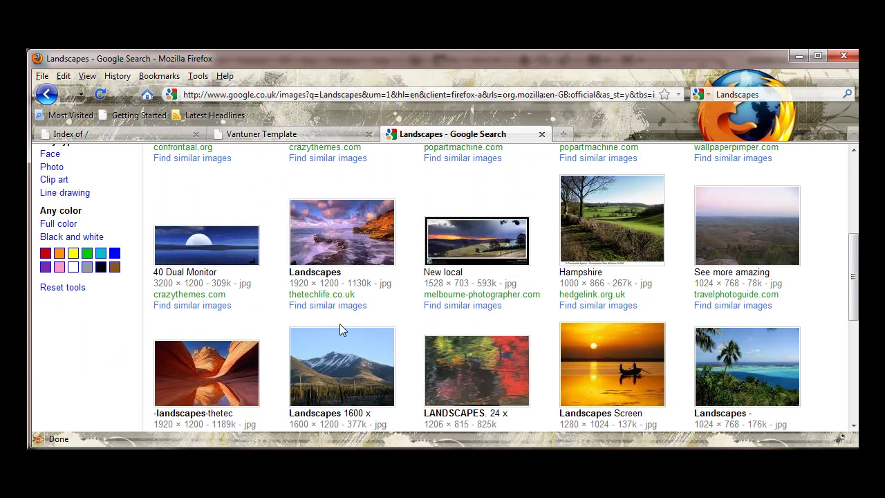
{"action": "left_click", "coordinate": [206, 374]}
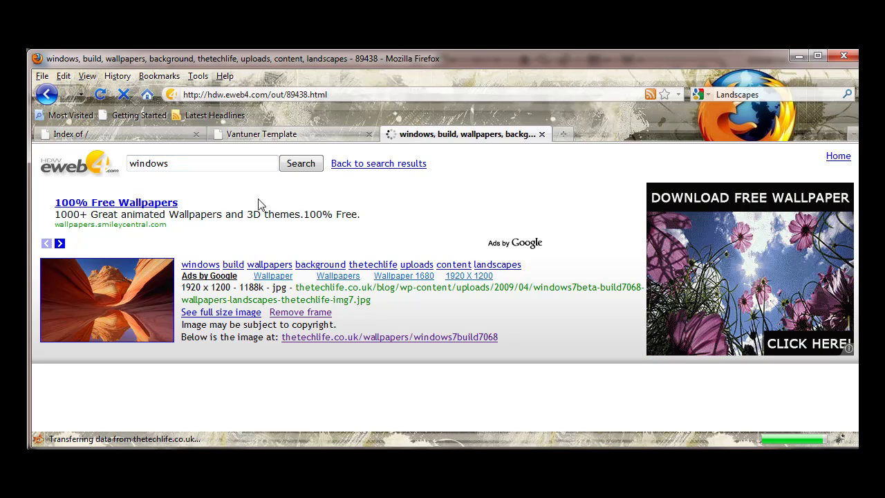
{"action": "key", "text": "alt+Left"}
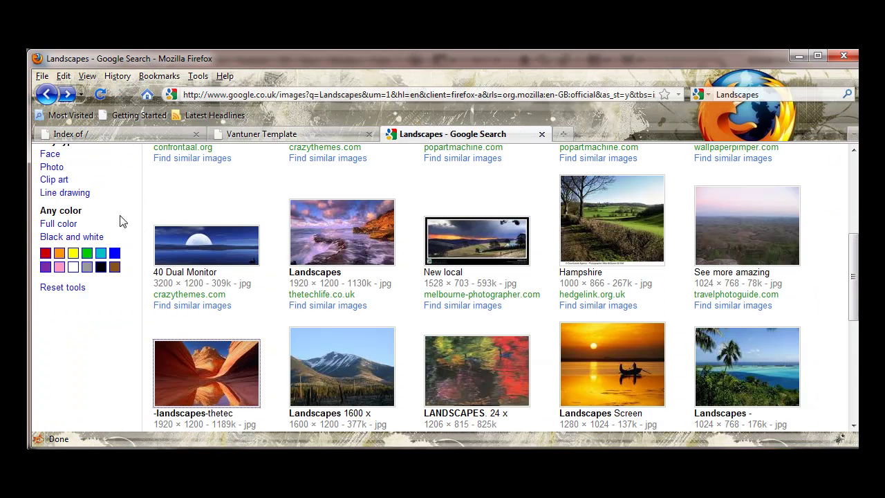
{"action": "left_click", "coordinate": [188, 342]}
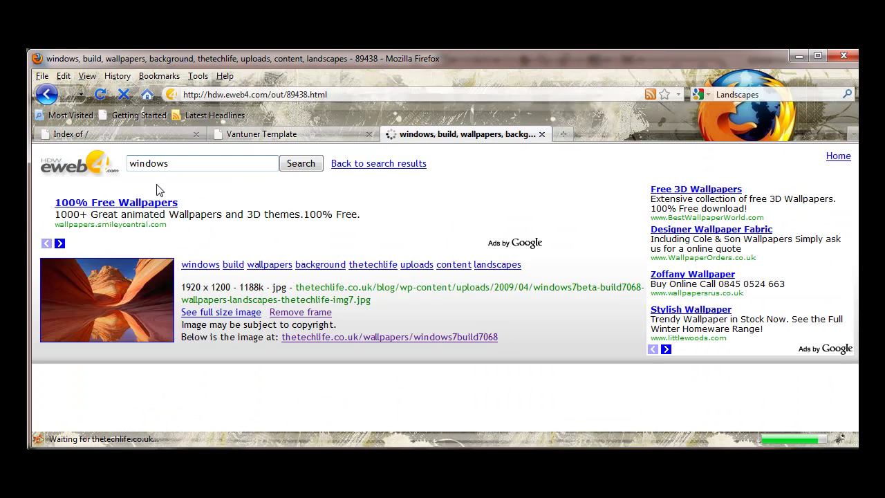
Step: Open the canyon wallpaper at full 1920 × 1200 size and copy the image
{"action": "left_click", "coordinate": [228, 312]}
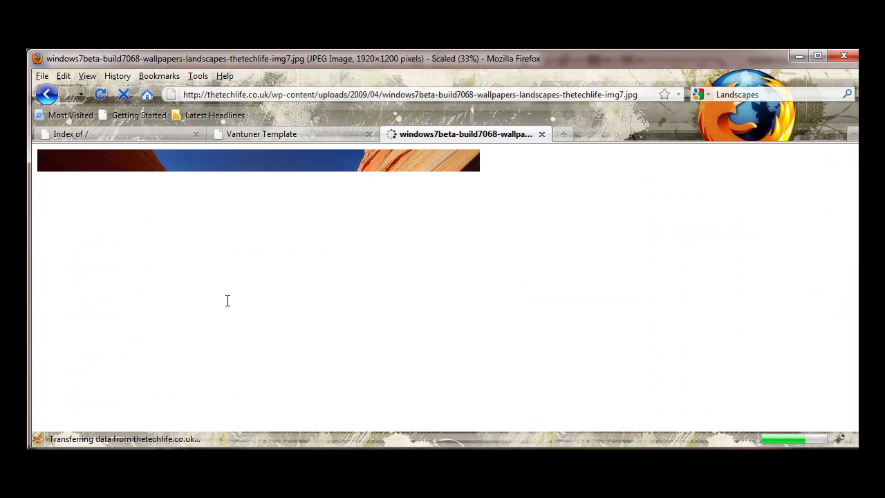
{"action": "left_click", "coordinate": [223, 229]}
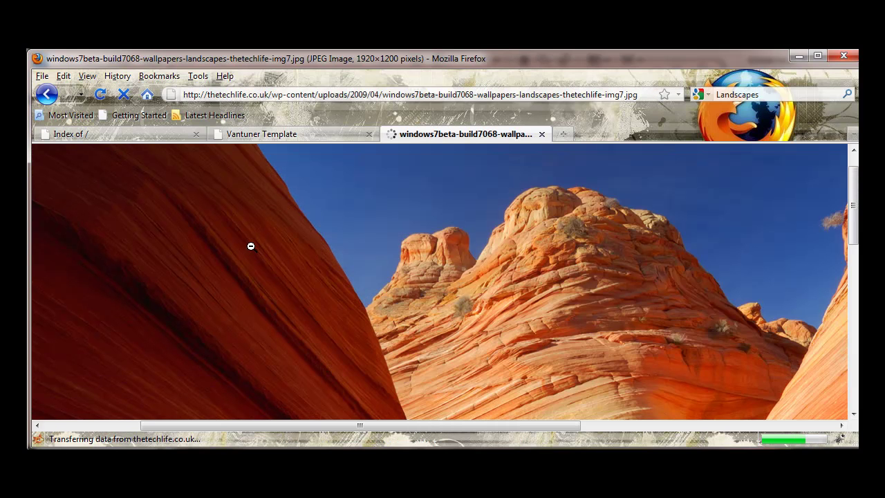
{"action": "scroll", "coordinate": [428, 253], "scroll_direction": "down", "scroll_amount": 10}
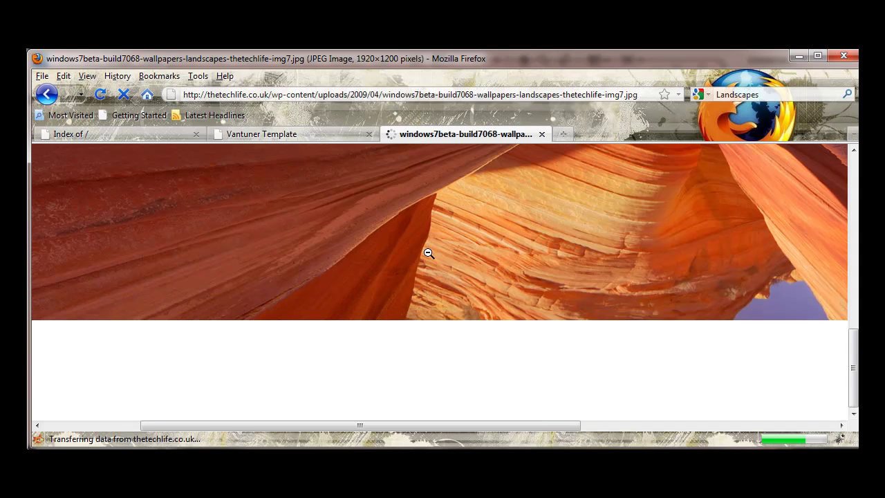
{"action": "right_click", "coordinate": [394, 200]}
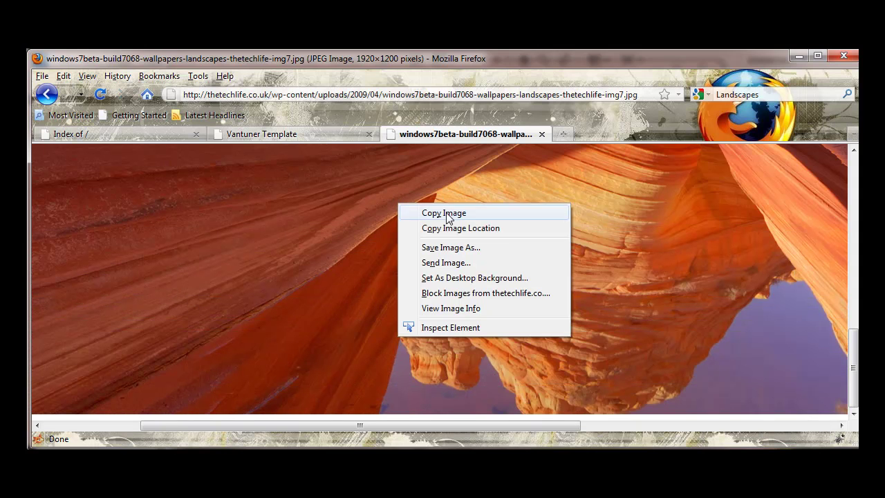
{"action": "left_click", "coordinate": [426, 212]}
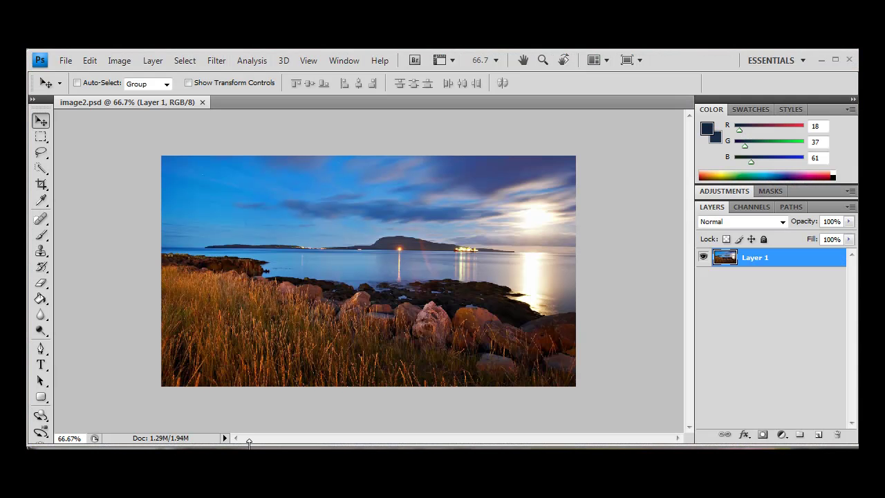
Step: Create a new 900 × 500 pixel document
{"action": "key", "text": "ctrl+n"}
{"action": "key", "text": "Tab"}
{"action": "key", "text": "Tab"}
{"action": "type", "text": "900"}
{"action": "key", "text": "Tab"}
{"action": "type", "text": "500"}
{"action": "key", "text": "Return"}
Step: Paste the canyon photo and shrink it proportionally to about 46.9%
{"action": "key", "text": "ctrl+v"}
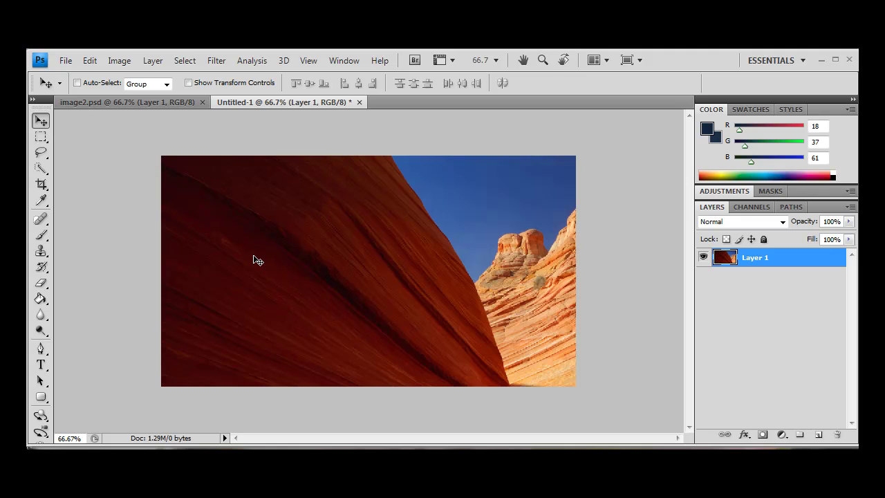
{"action": "key", "text": "ctrl+t"}
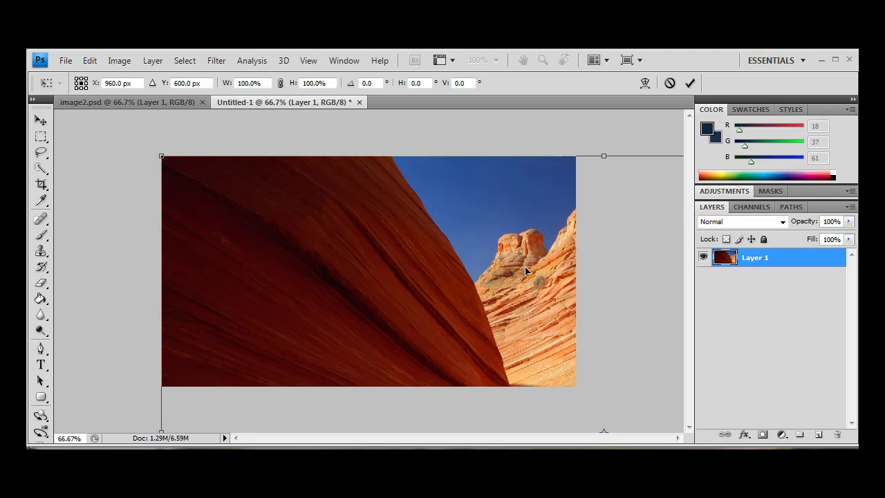
{"action": "key", "text": "ctrl+minus"}
{"action": "key", "text": "ctrl+minus"}
{"action": "key", "text": "ctrl+minus"}
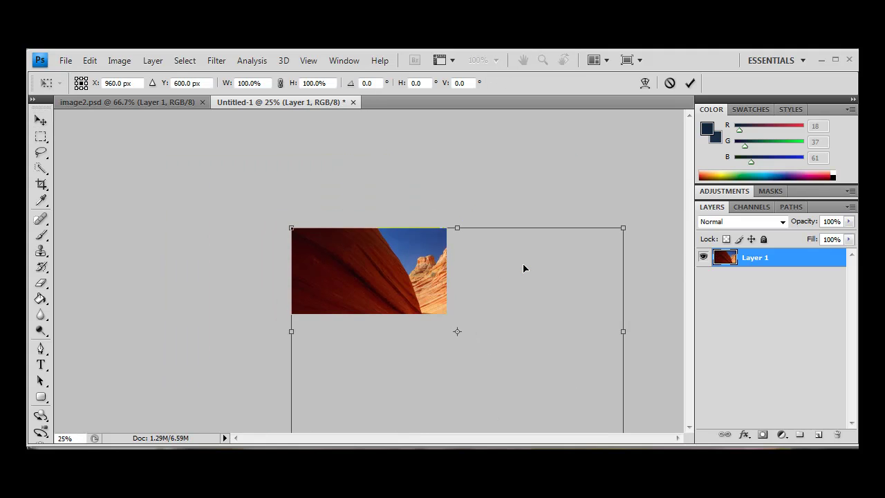
{"action": "key", "text": "ctrl+minus"}
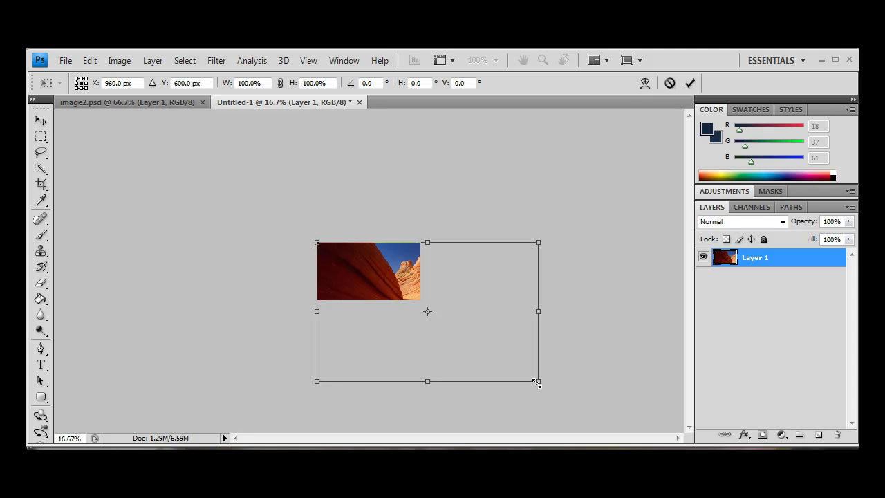
{"action": "left_click_drag", "start_coordinate": [538, 382], "coordinate": [425, 303]}
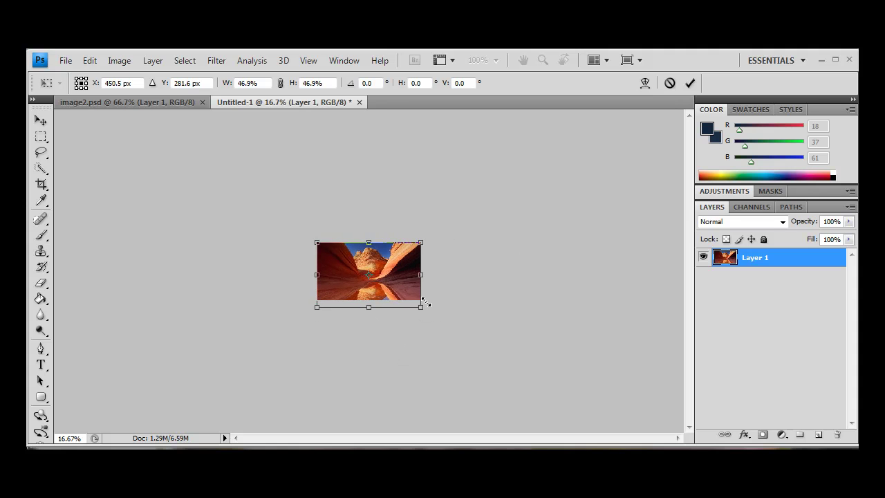
{"action": "key", "text": "ctrl+plus"}
{"action": "key", "text": "ctrl+plus"}
{"action": "key", "text": "ctrl+plus"}
{"action": "key", "text": "ctrl+plus"}
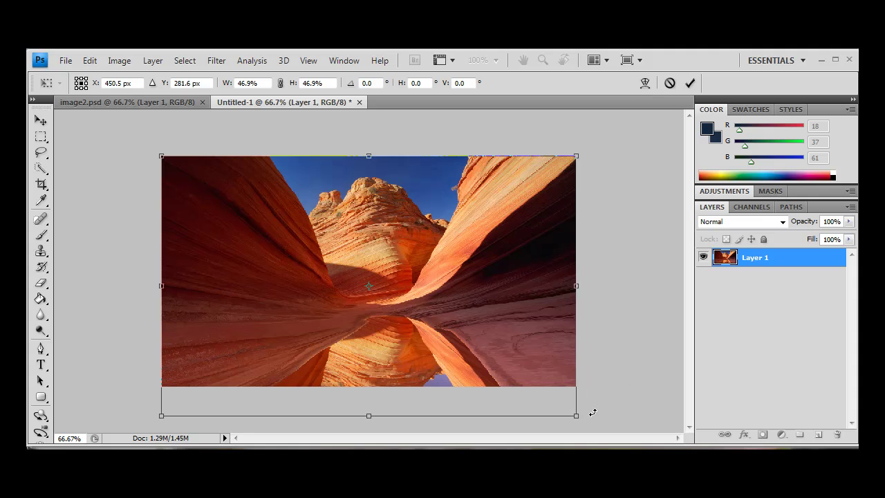
{"action": "left_click", "coordinate": [40, 120]}
Step: Apply the resize and save the document as image3.psd
{"action": "left_click", "coordinate": [434, 253]}
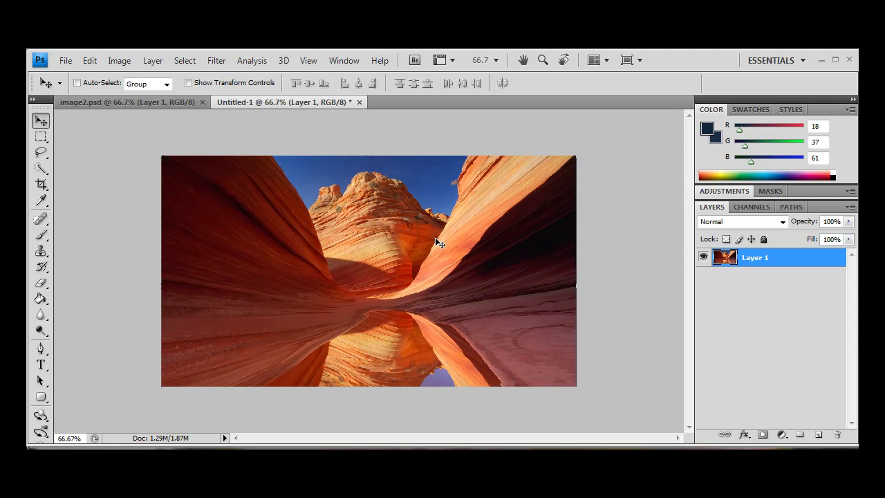
{"action": "key", "text": "ctrl+shift+s"}
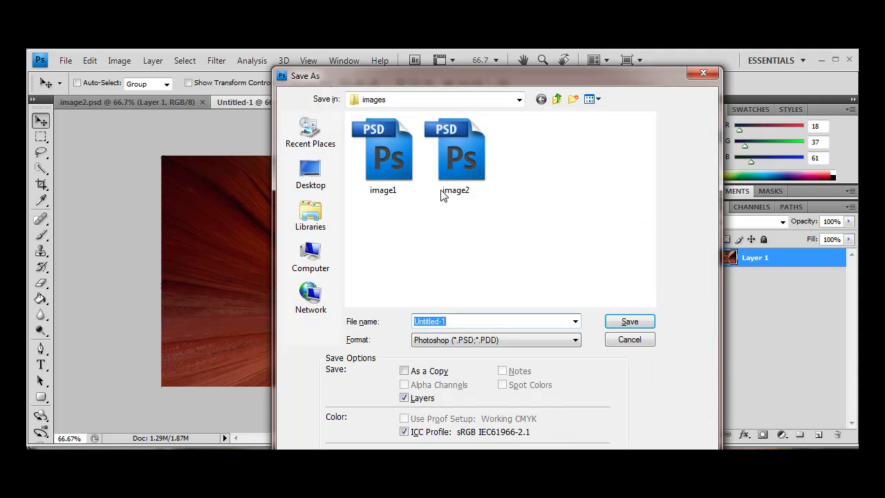
{"action": "left_click", "coordinate": [457, 182]}
{"action": "left_click", "coordinate": [455, 323]}
{"action": "left_click", "coordinate": [455, 323]}
{"action": "key", "text": "BackSpace"}
{"action": "type", "text": "3"}
{"action": "key", "text": "Return"}
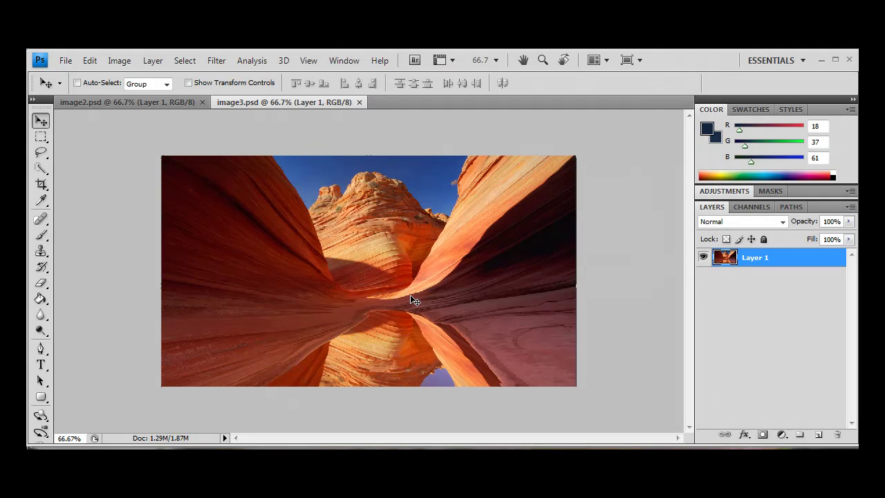
Step: Save a JPEG copy as image3.jpg, accepting the default JPEG options
{"action": "key", "text": "ctrl+shift+s"}
{"action": "left_click", "coordinate": [525, 340]}
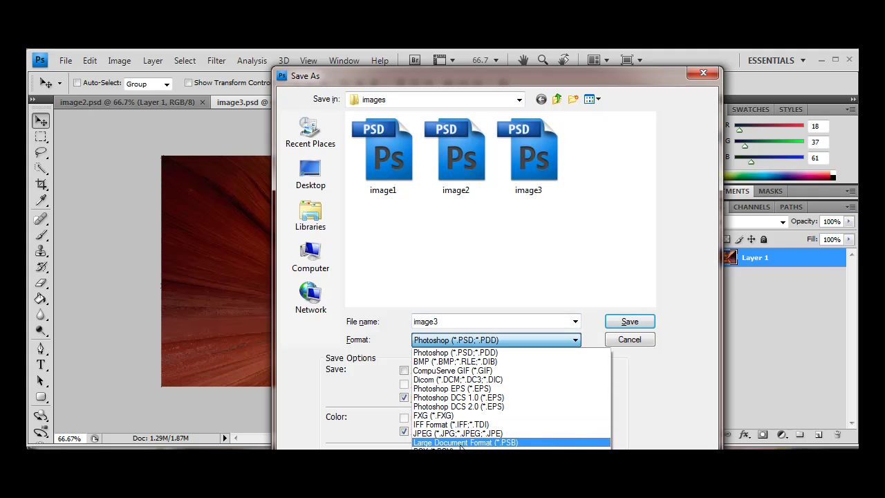
{"action": "left_click", "coordinate": [461, 433]}
{"action": "key", "text": "Return"}
{"action": "key", "text": "Return"}
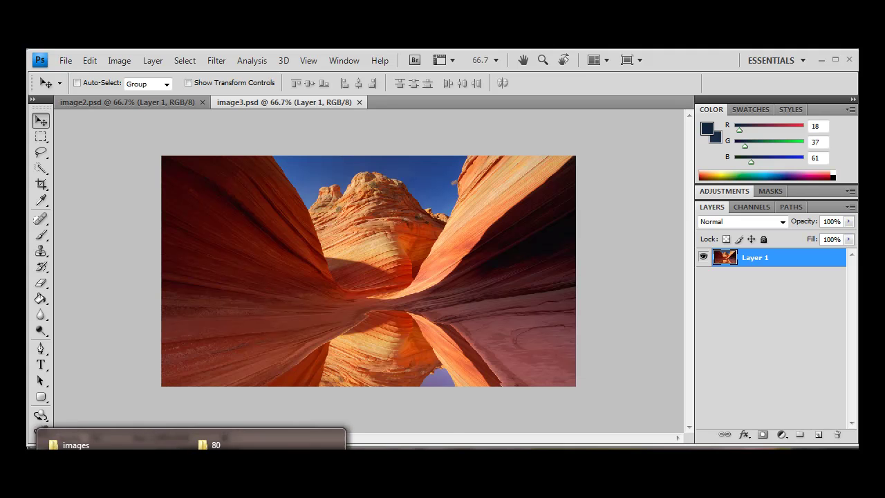
Step: Sort the images folder's files by type
{"action": "left_click", "coordinate": [80, 440]}
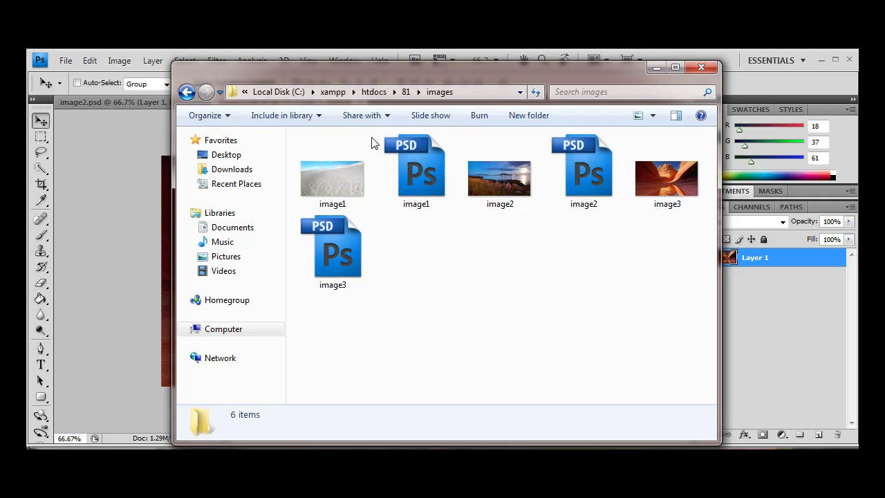
{"action": "right_click", "coordinate": [482, 247]}
{"action": "mouse_move", "coordinate": [587, 267]}
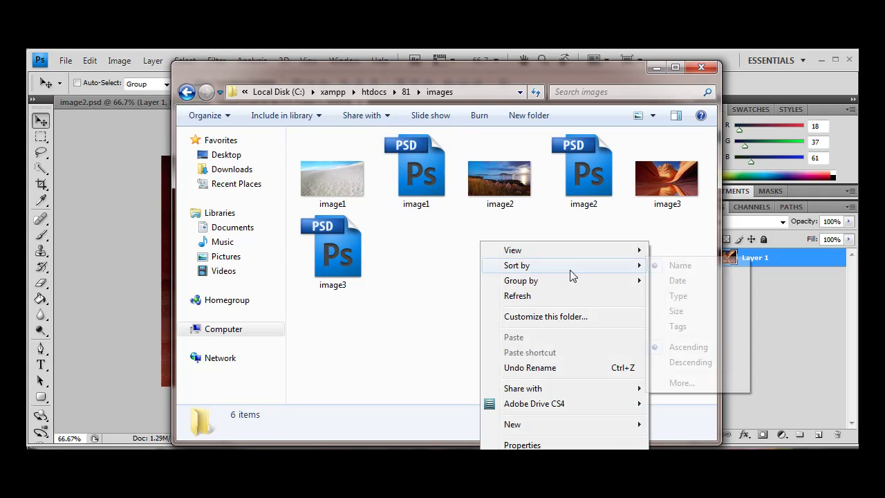
{"action": "left_click", "coordinate": [691, 297]}
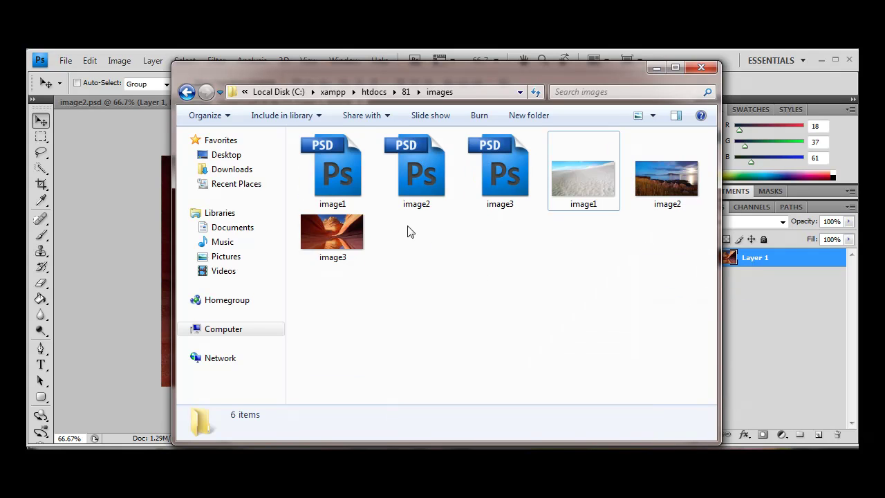
Step: Select the image1–image3 JPEGs together and bring up their context menu
{"action": "left_click", "coordinate": [588, 209]}
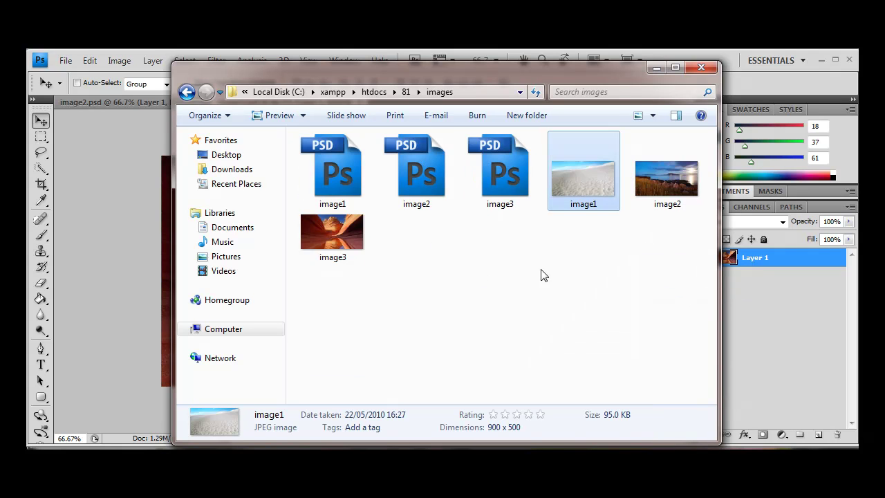
{"action": "left_click", "coordinate": [335, 238], "text": "shift"}
{"action": "right_click", "coordinate": [334, 237]}
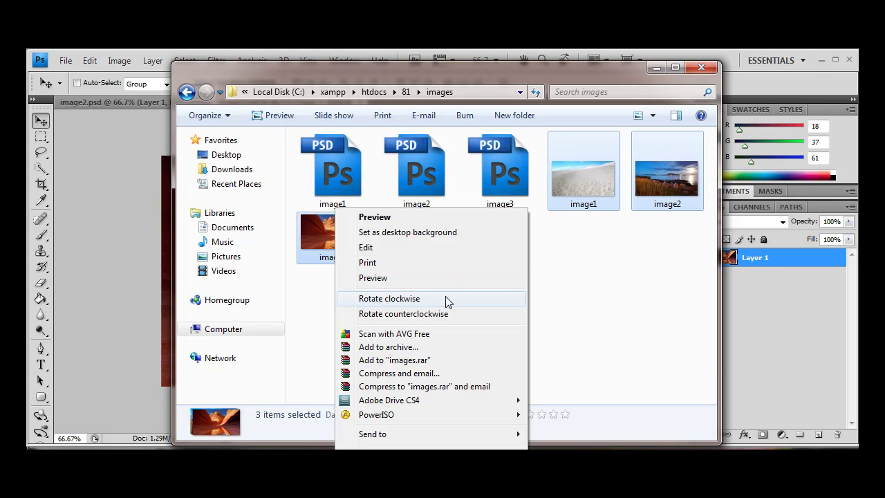
Step: Preview the canyon image3 and Torshavn image2 JPEGs in Windows Photo Viewer, then close it
{"action": "left_click", "coordinate": [408, 278]}
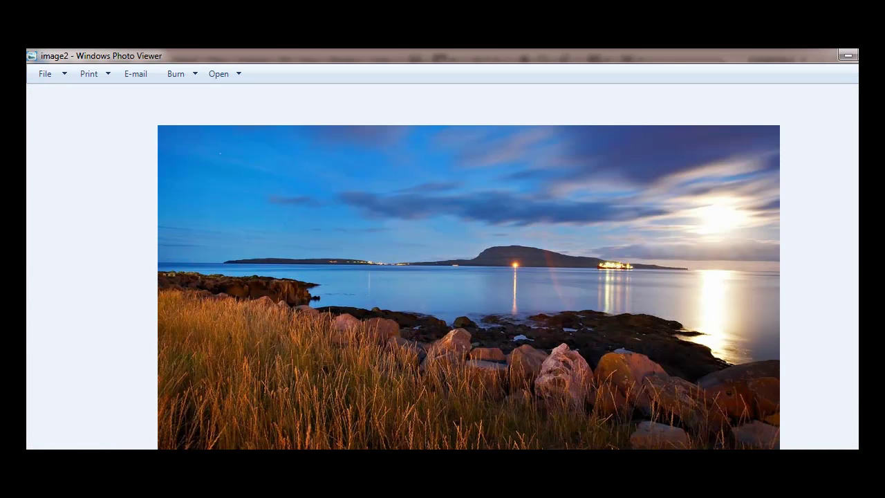
{"action": "left_click", "coordinate": [848, 55]}
Step: Create a new folder named javascript beside images in C:\xampp\htdocs\81 and open it
{"action": "left_click", "coordinate": [313, 404]}
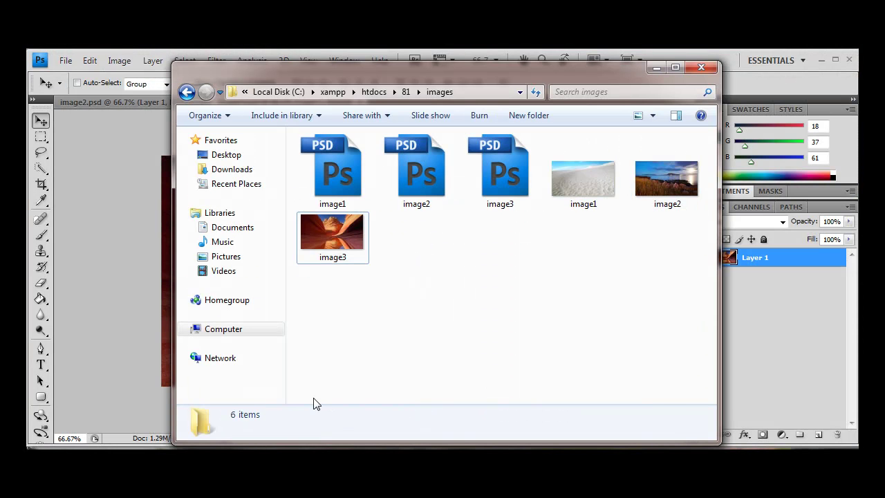
{"action": "left_click", "coordinate": [405, 92]}
{"action": "right_click", "coordinate": [385, 174]}
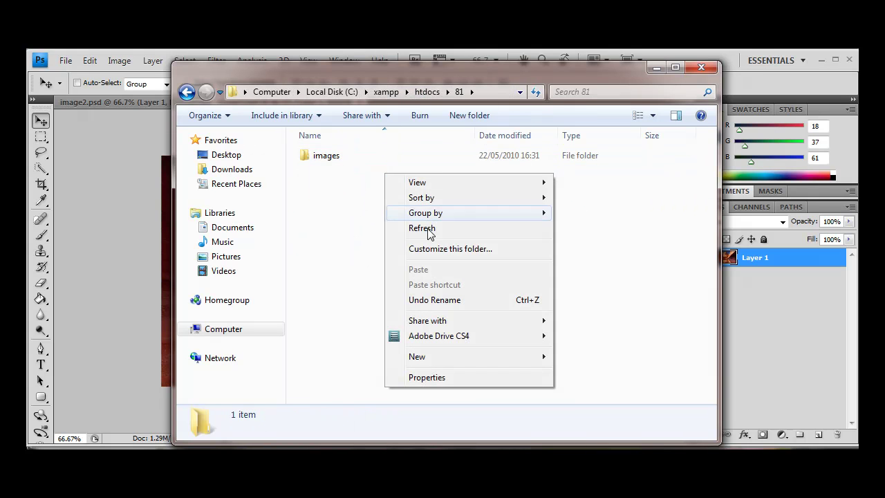
{"action": "mouse_move", "coordinate": [495, 353]}
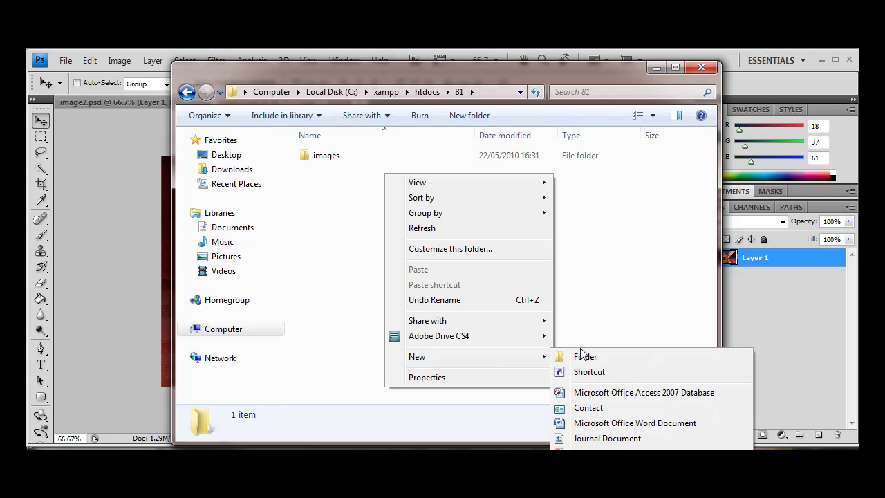
{"action": "left_click", "coordinate": [585, 357]}
{"action": "type", "text": "j"}
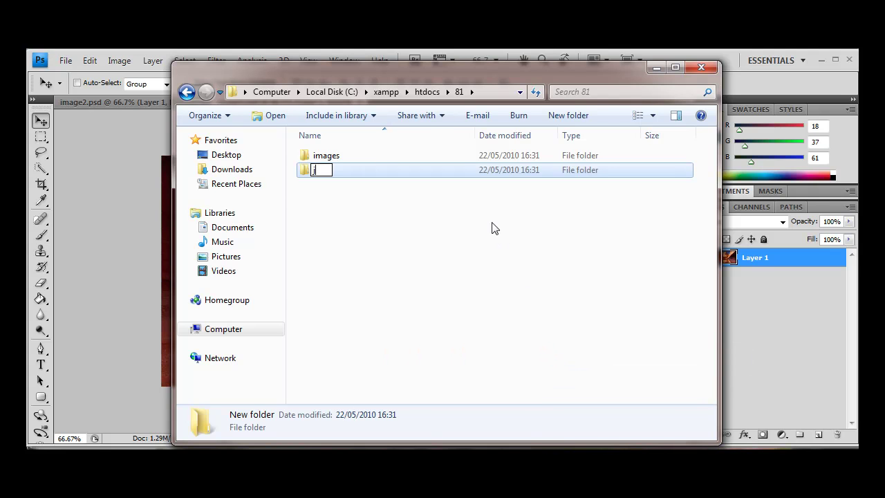
{"action": "type", "text": "avascript"}
{"action": "left_click", "coordinate": [486, 228]}
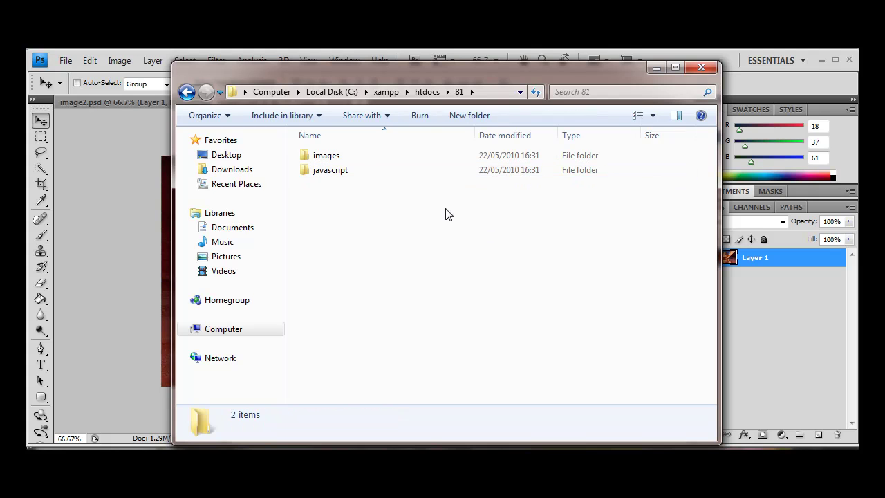
{"action": "double_click", "coordinate": [346, 172]}
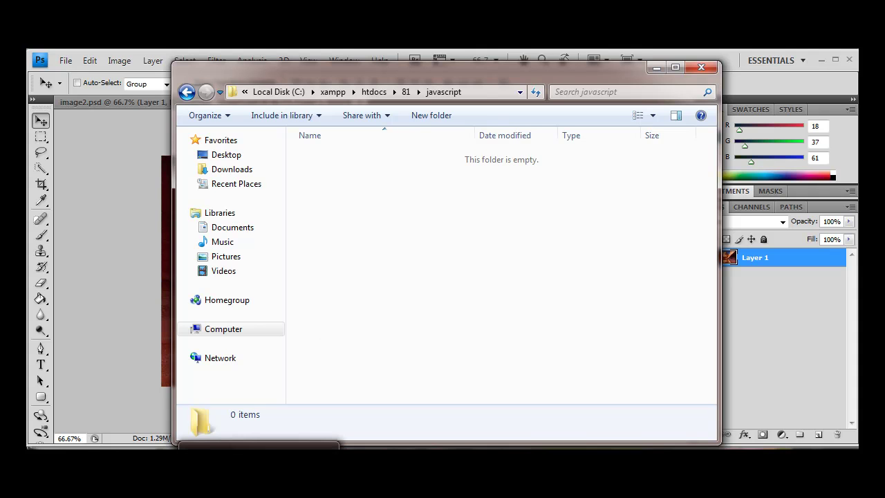
Step: Open 80/javascript/jquery-1.3.2.min.php in Dreamweaver and select all of its code
{"action": "left_click", "coordinate": [259, 448]}
{"action": "key", "text": "ctrl+o"}
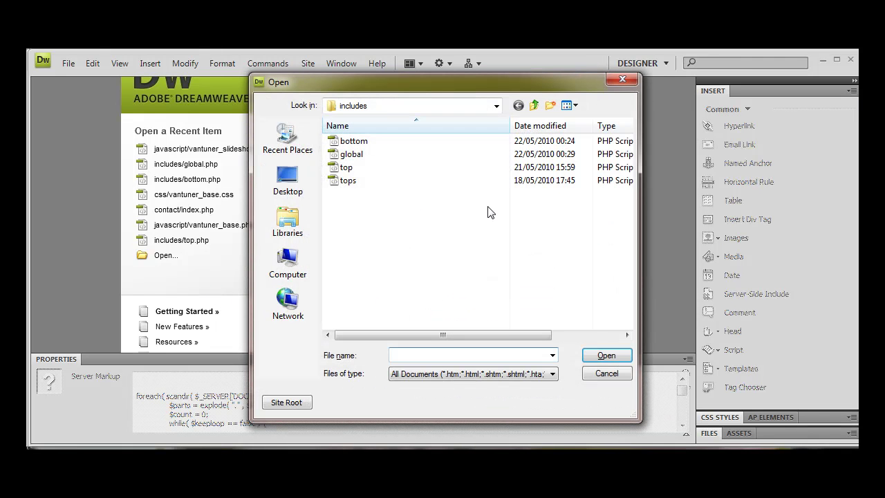
{"action": "left_click", "coordinate": [534, 105]}
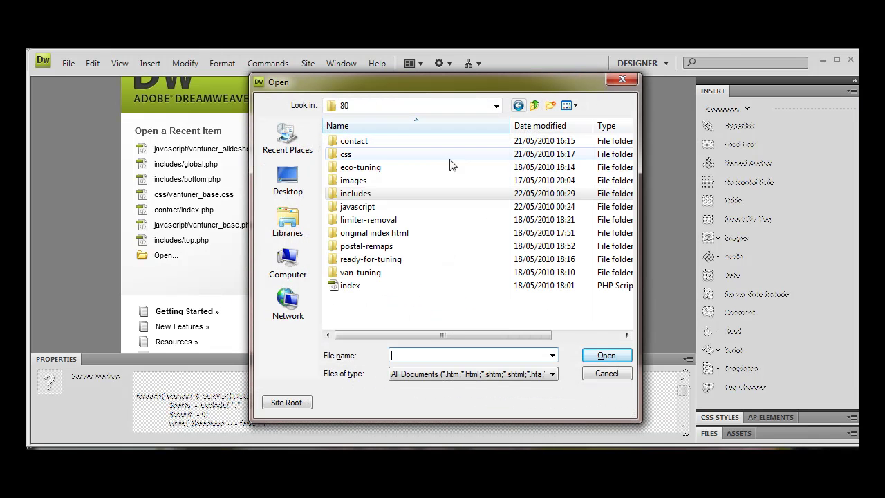
{"action": "double_click", "coordinate": [360, 204]}
{"action": "double_click", "coordinate": [370, 158]}
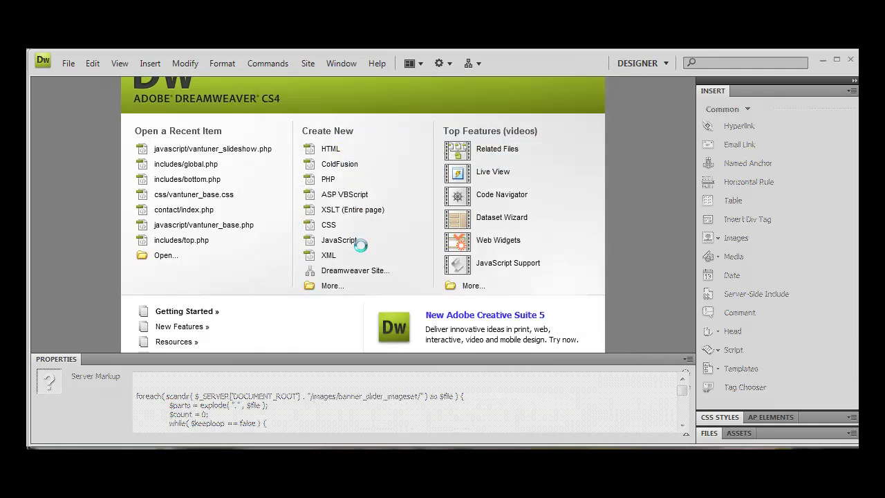
{"action": "key", "text": "ctrl+a"}
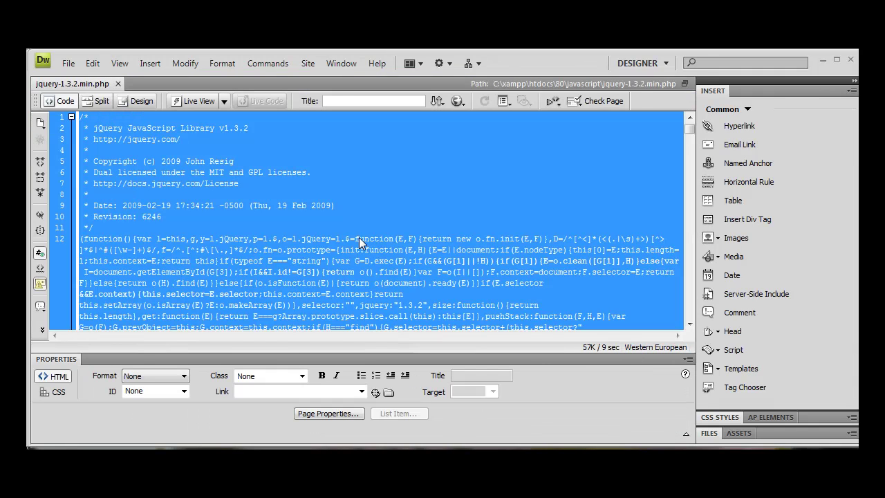
Step: Paste the jQuery code into a new JavaScript file saved as jquery.js in 81/javascript
{"action": "key", "text": "ctrl+n"}
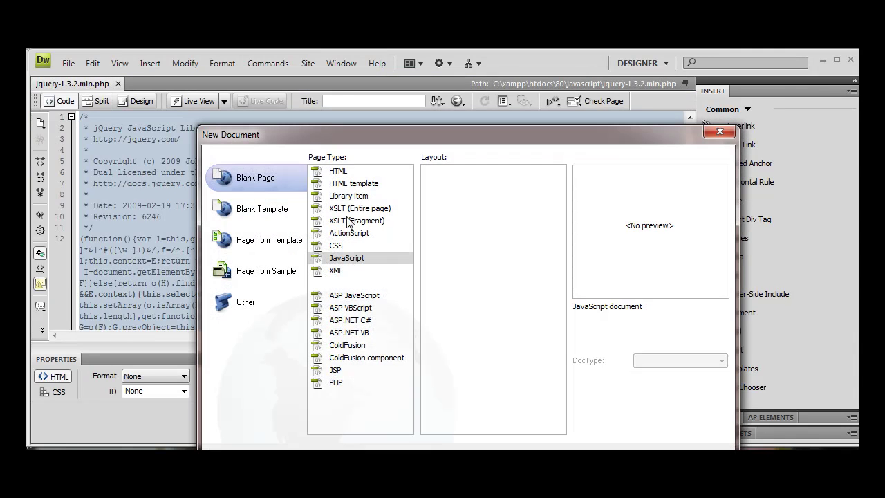
{"action": "double_click", "coordinate": [338, 257]}
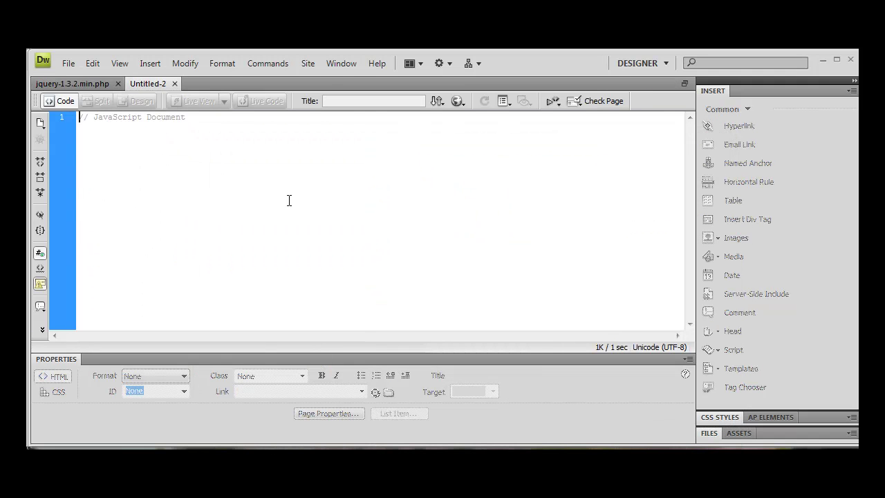
{"action": "key", "text": "ctrl+a"}
{"action": "key", "text": "ctrl+v"}
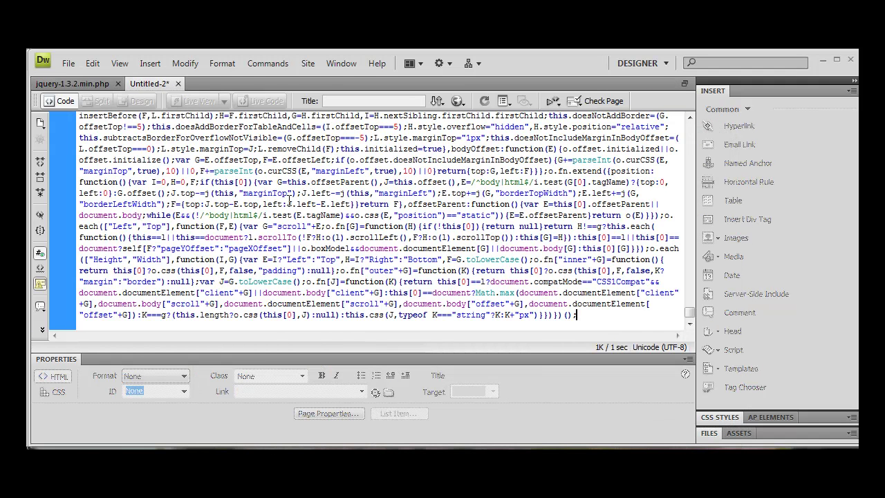
{"action": "key", "text": "ctrl+s"}
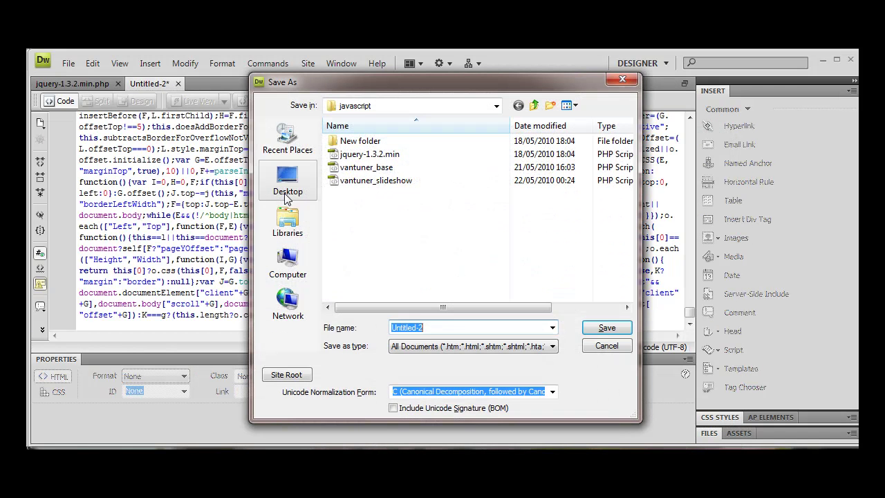
{"action": "left_click", "coordinate": [533, 105]}
{"action": "left_click", "coordinate": [534, 105]}
{"action": "double_click", "coordinate": [353, 156]}
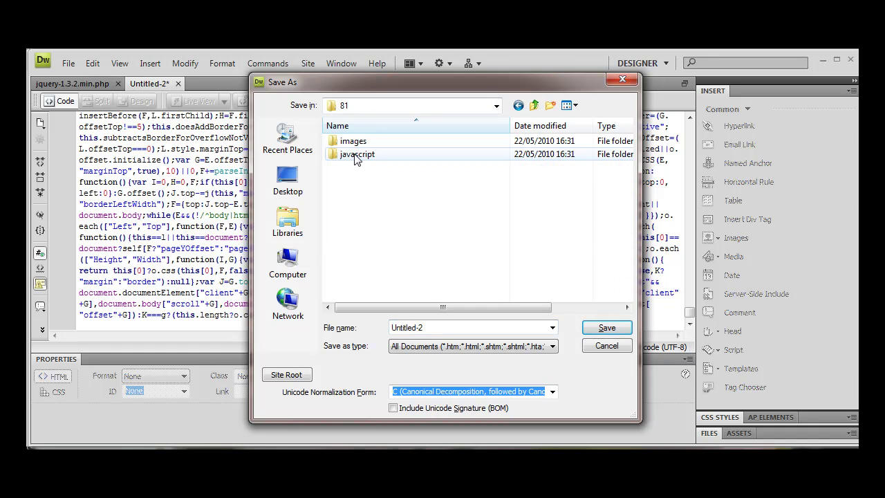
{"action": "double_click", "coordinate": [369, 156]}
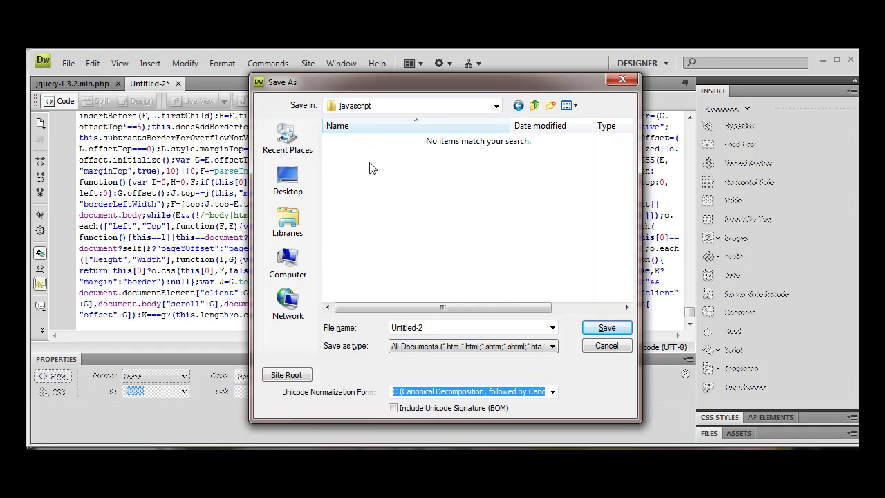
{"action": "double_click", "coordinate": [446, 327]}
{"action": "type", "text": "jquery.js"}
{"action": "key", "text": "Return"}
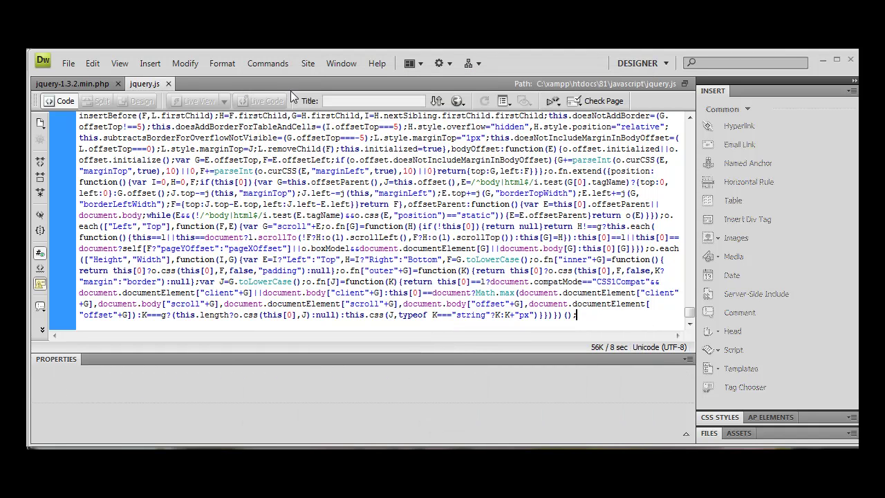
Step: Close both jQuery tabs and save a new blank JavaScript file as slideshow.js
{"action": "left_click", "coordinate": [118, 84]}
{"action": "left_click", "coordinate": [74, 84]}
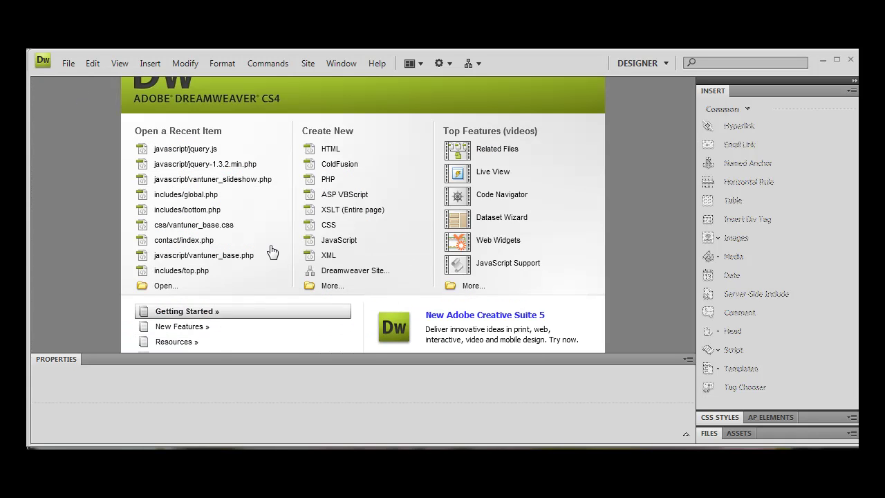
{"action": "left_click", "coordinate": [338, 239]}
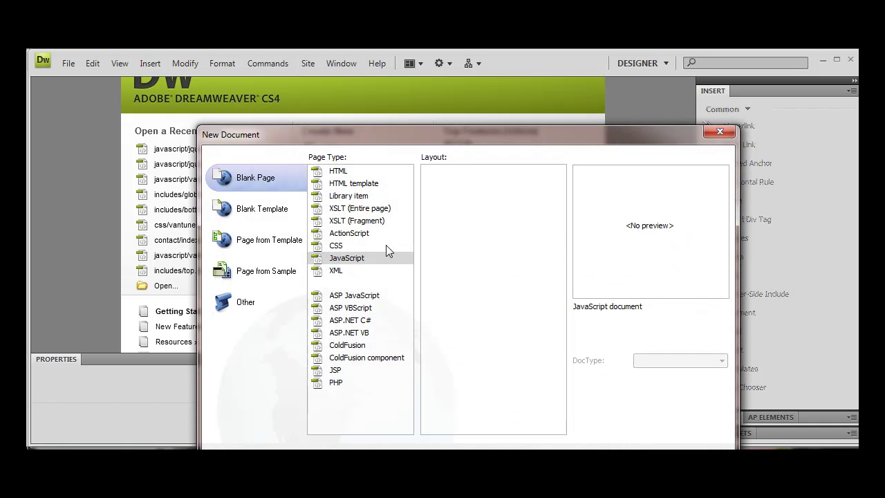
{"action": "double_click", "coordinate": [349, 257]}
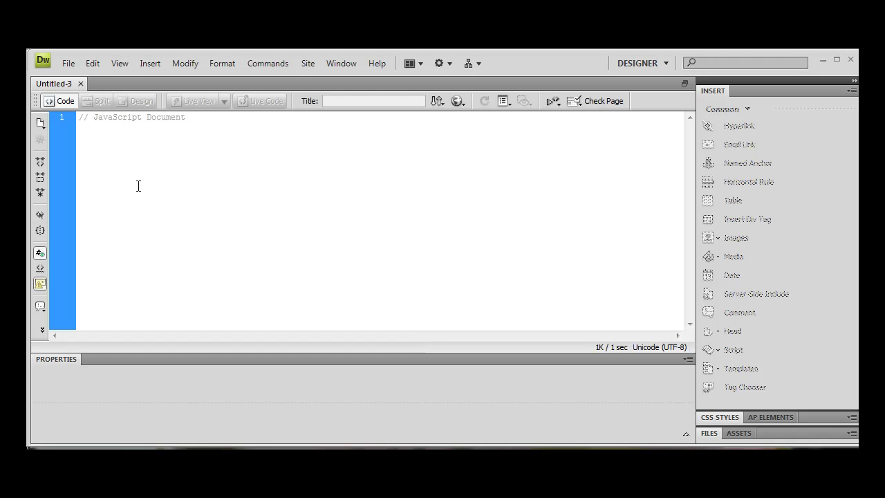
{"action": "key", "text": "ctrl+s"}
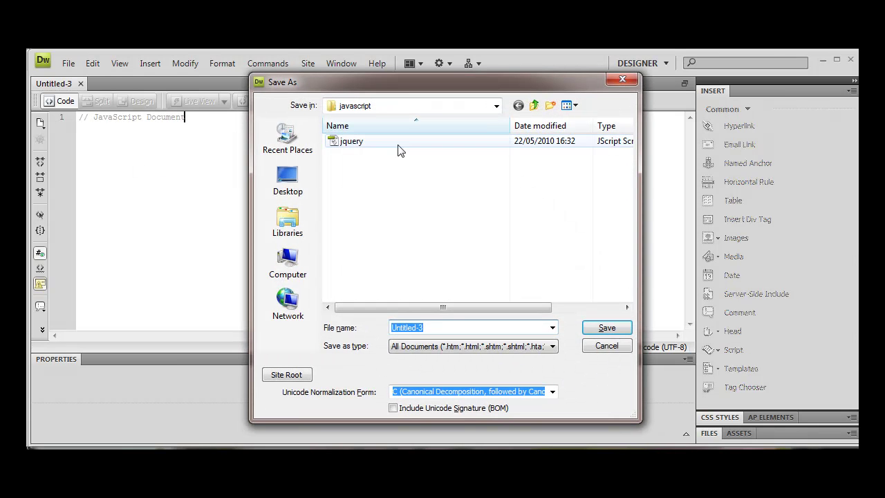
{"action": "type", "text": "slideshow.js"}
{"action": "key", "text": "Return"}
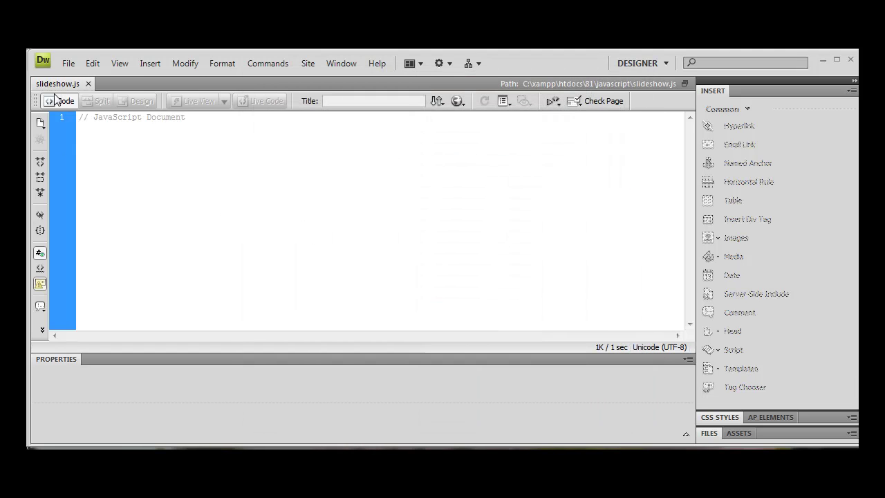
{"action": "key", "text": "ctrl+n"}
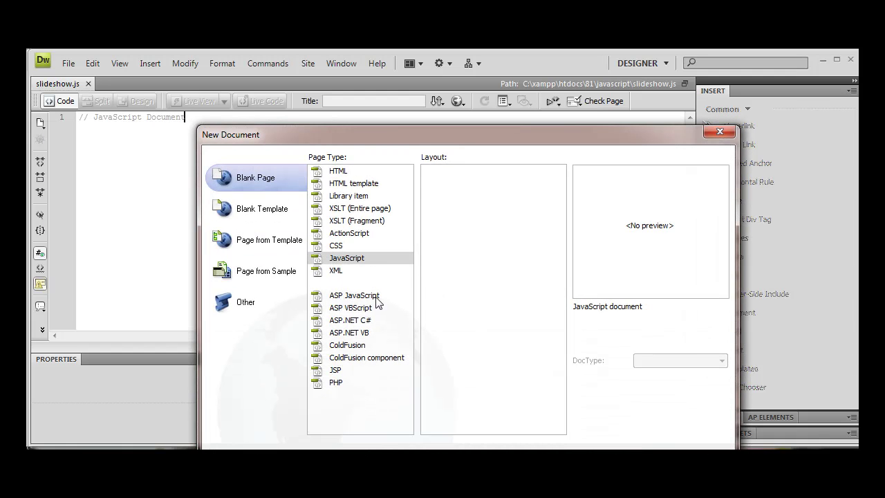
Step: Create a blank HTML page and start replacing 'Untitled Document' in its title with 'Slic'
{"action": "double_click", "coordinate": [345, 172]}
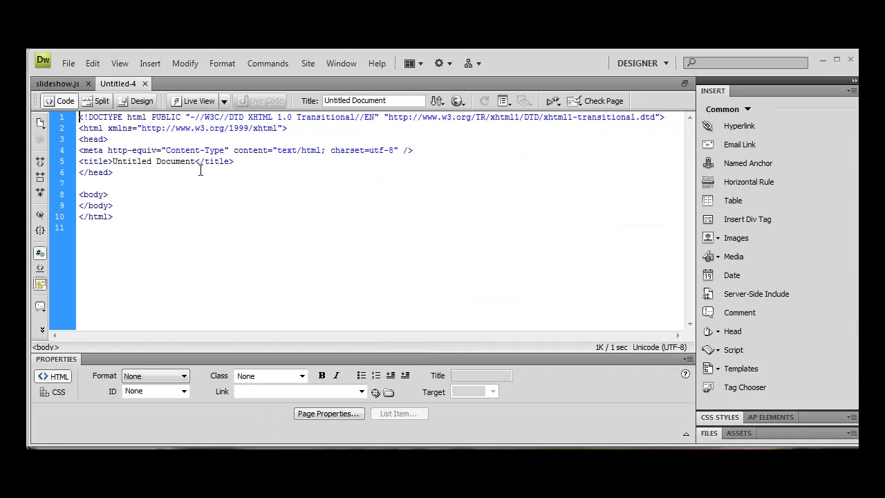
{"action": "left_click_drag", "start_coordinate": [197, 161], "coordinate": [108, 160]}
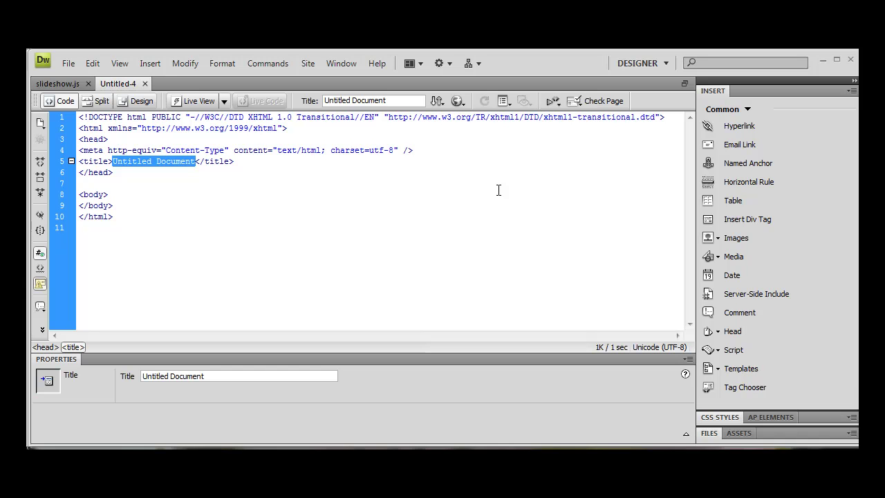
{"action": "type", "text": "Slic"}
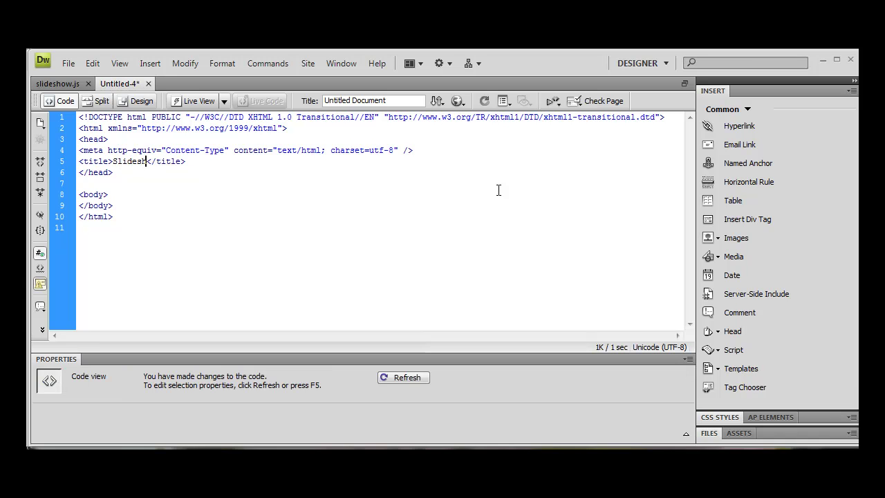